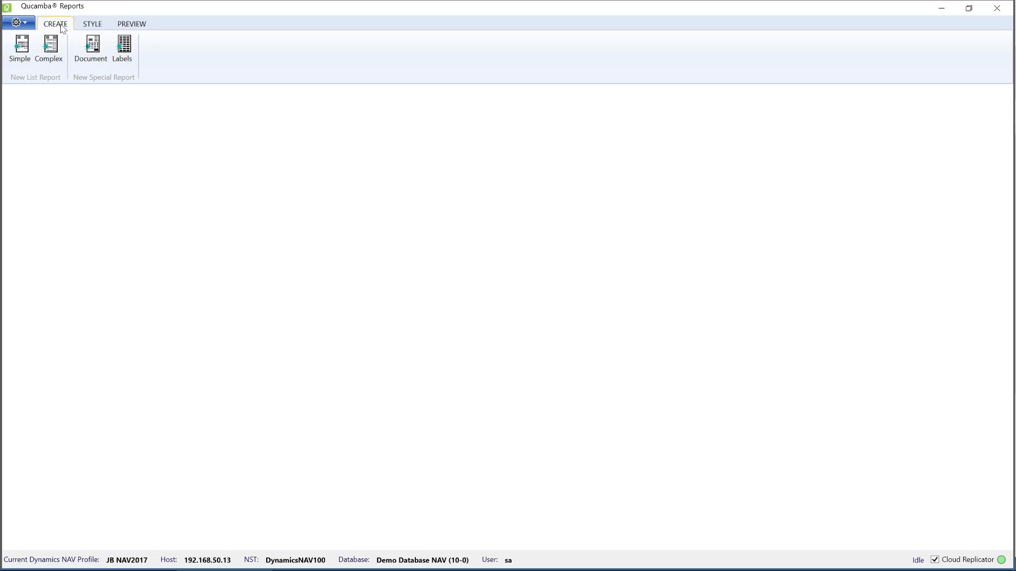
Start a simple list report with the QR List A4 Portrait report template, QR Table - Template and the TableForListReports tablix.
{"action": "left_click", "coordinate": [22, 52]}
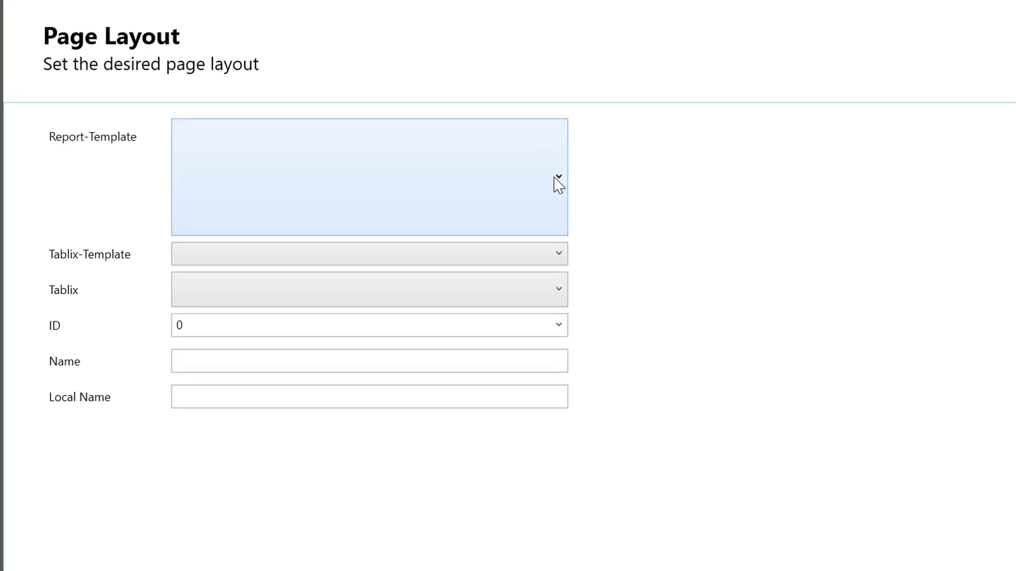
{"action": "left_click", "coordinate": [559, 180]}
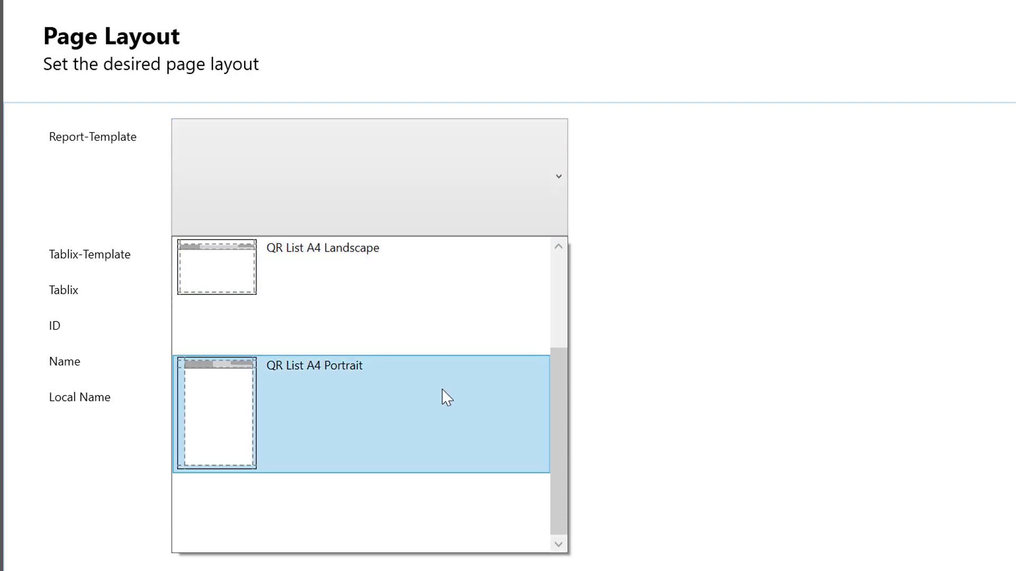
{"action": "left_click", "coordinate": [447, 398]}
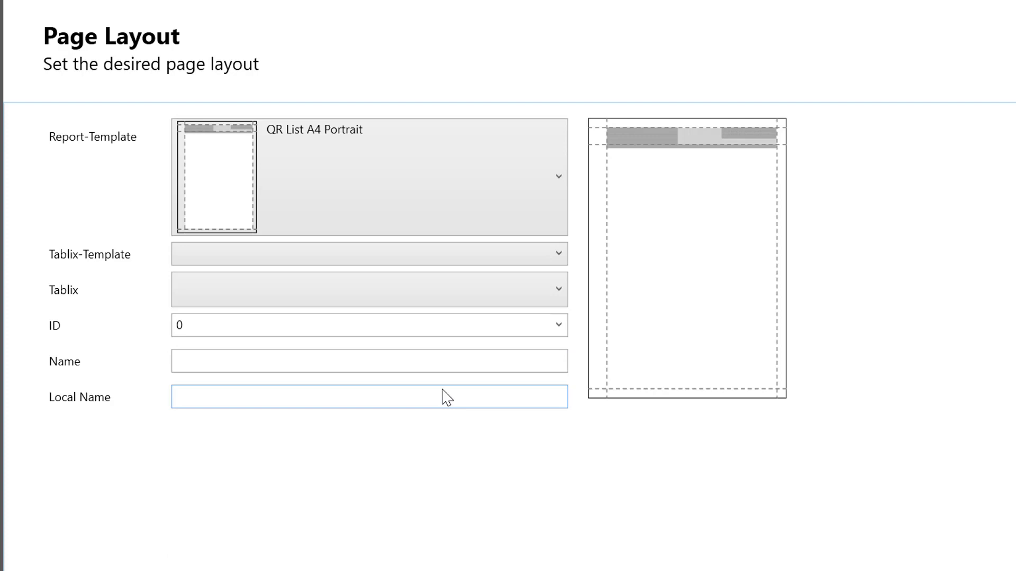
{"action": "left_click", "coordinate": [560, 256]}
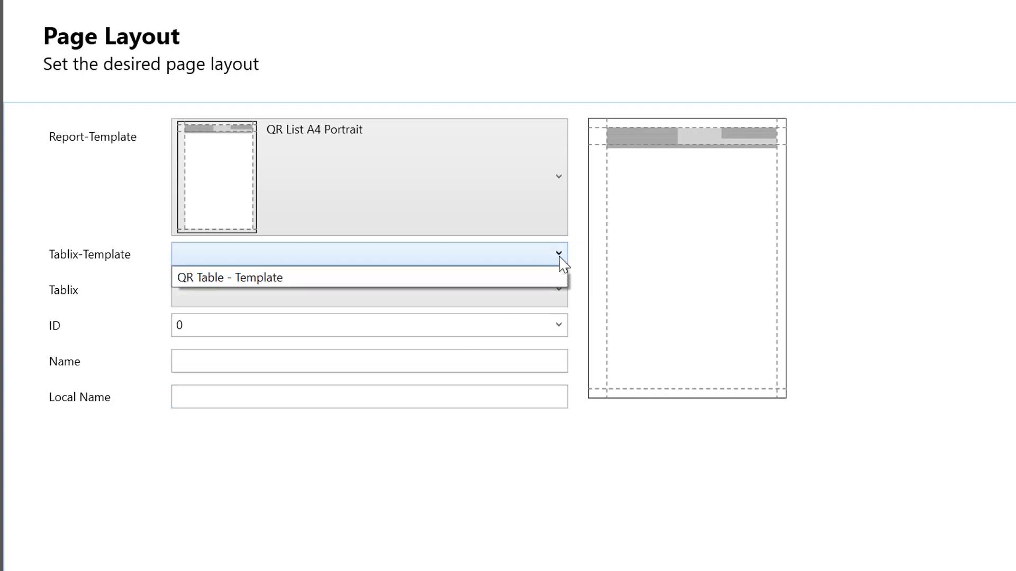
{"action": "left_click", "coordinate": [495, 280]}
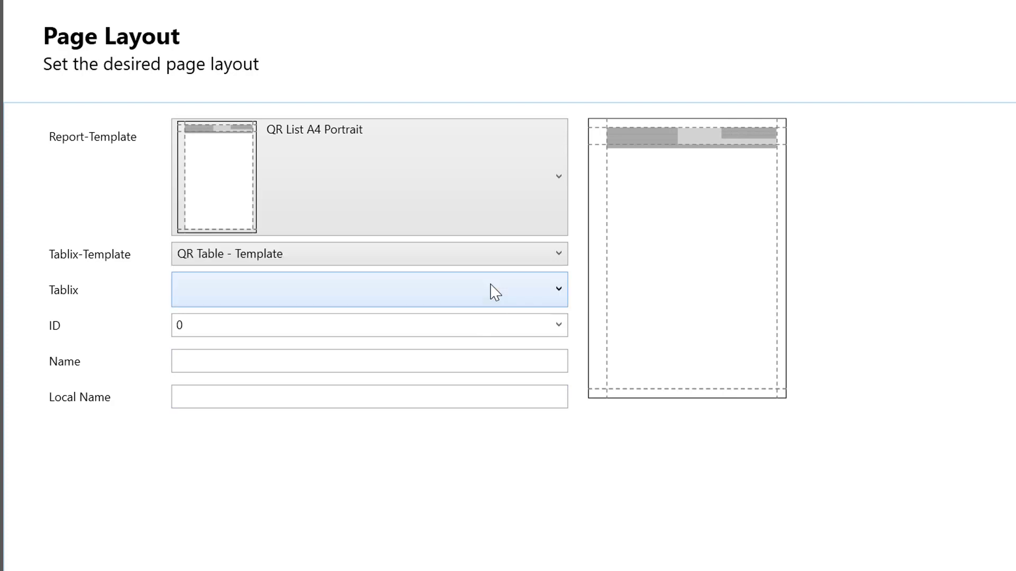
{"action": "left_click", "coordinate": [560, 294]}
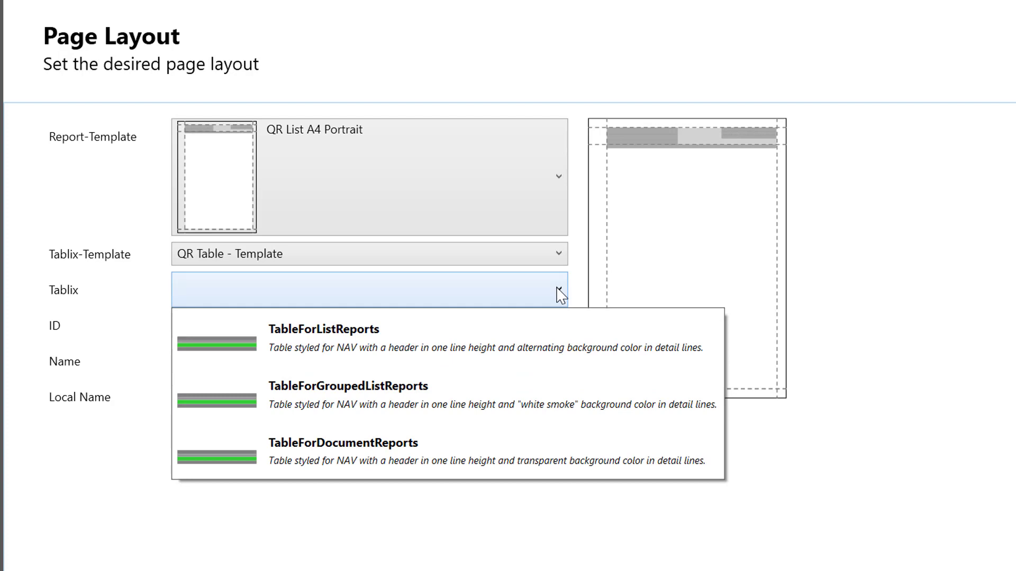
{"action": "left_click", "coordinate": [409, 347]}
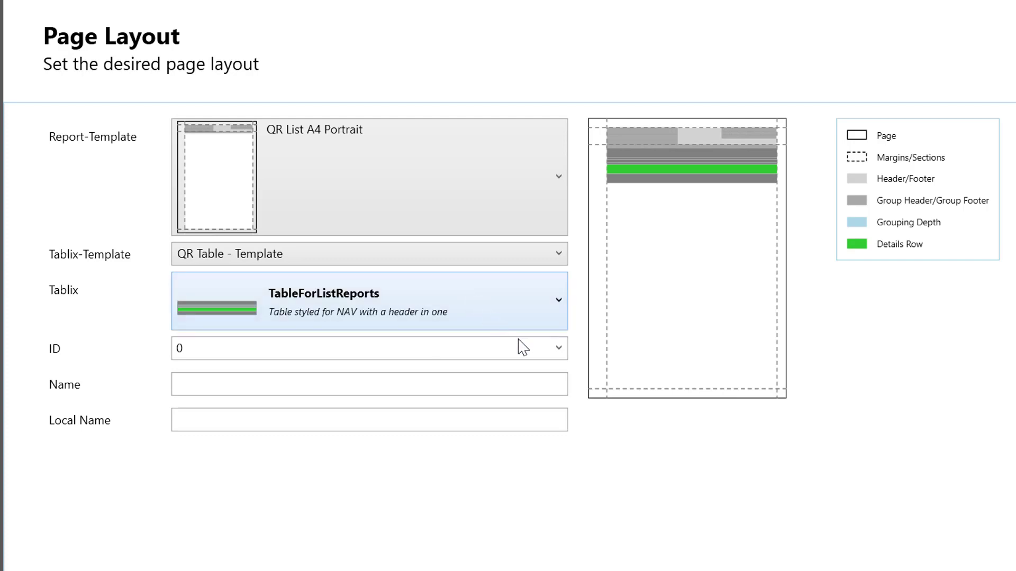
Set the report ID to 50000, name to "Customer Sales" and local name to "Debitor Verkäufe", and continue to table selection.
{"action": "left_click", "coordinate": [558, 348]}
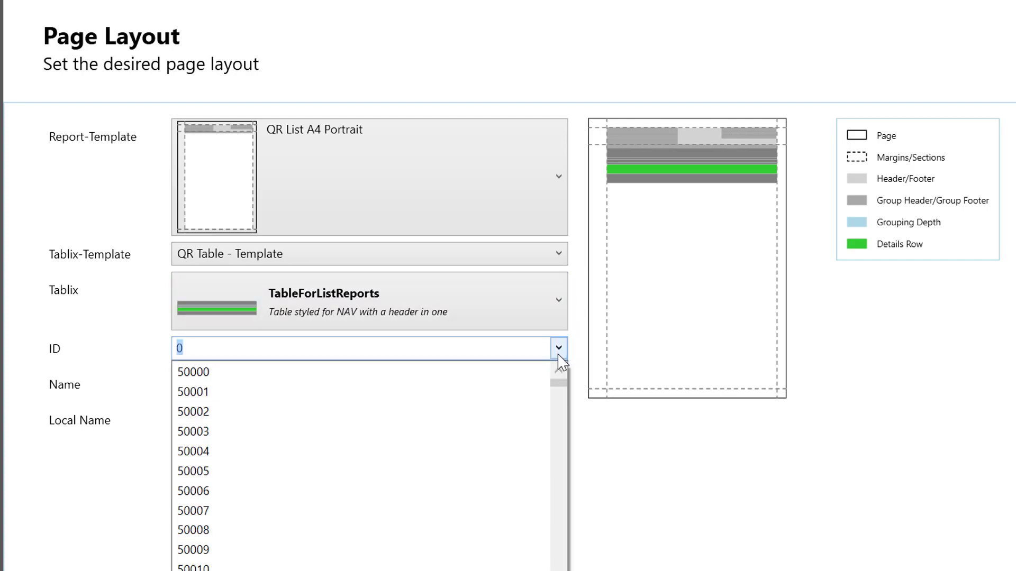
{"action": "left_click", "coordinate": [451, 372]}
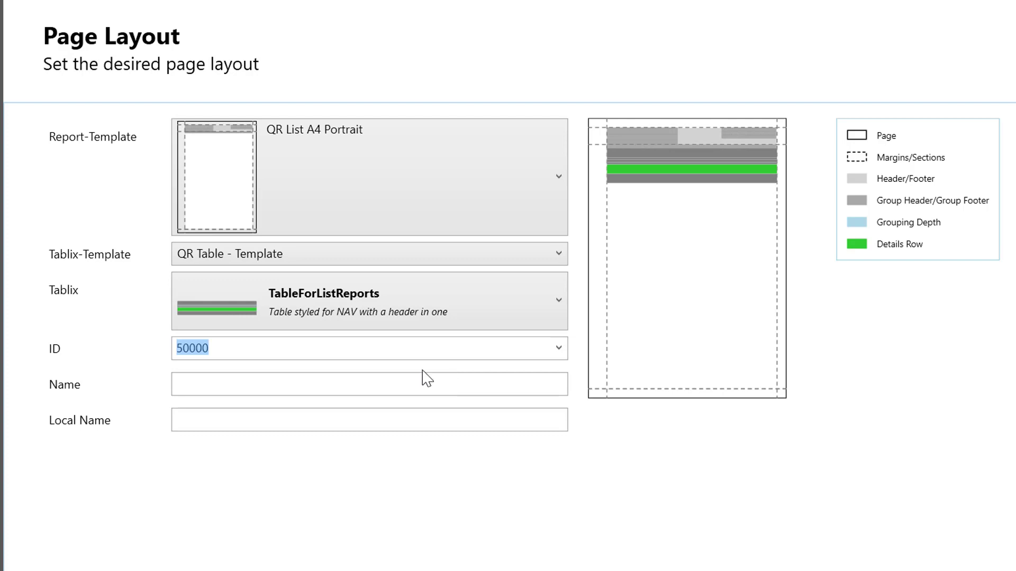
{"action": "left_click", "coordinate": [197, 385]}
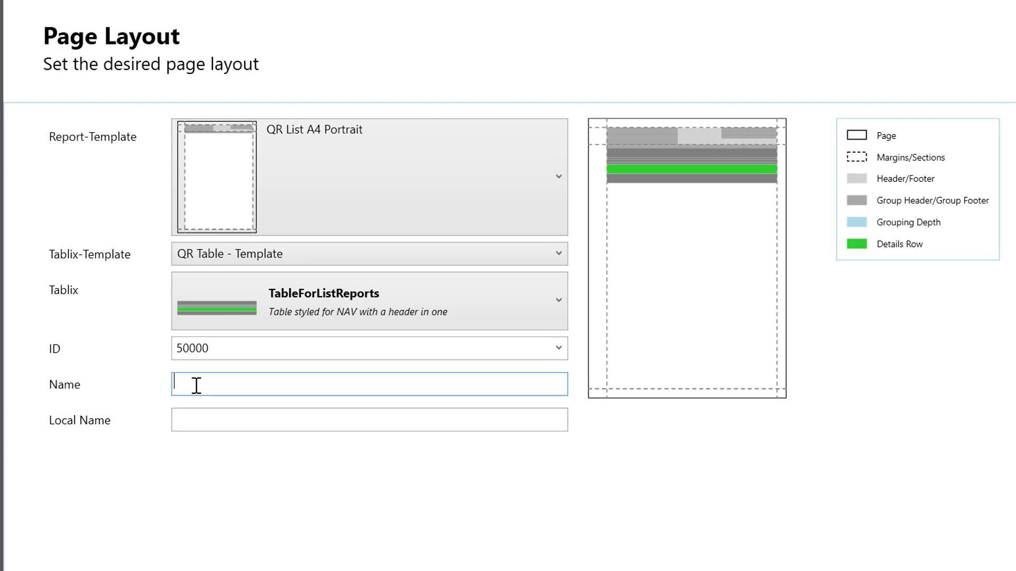
{"action": "type", "text": "Customer Sales"}
{"action": "key", "text": "Tab"}
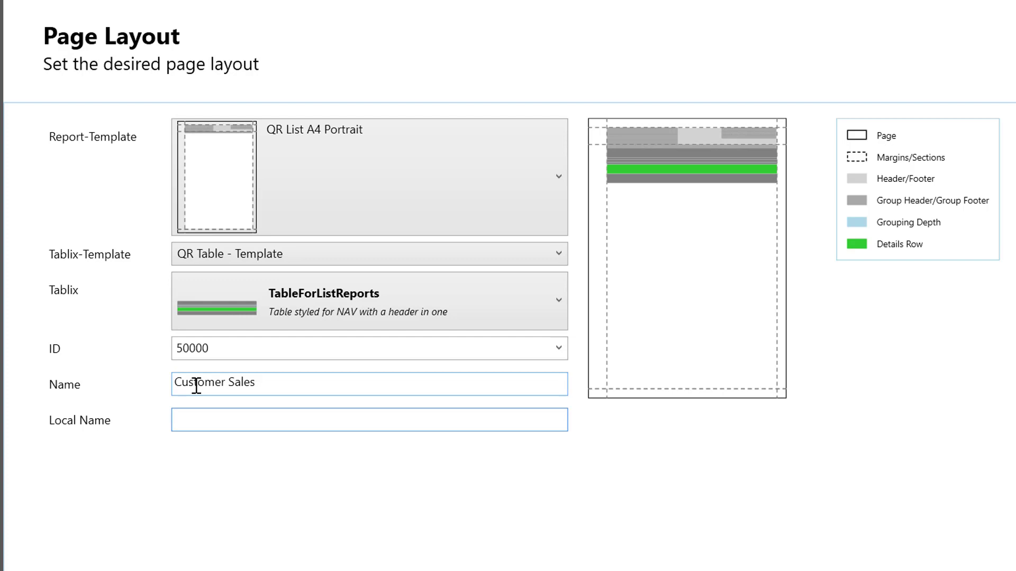
{"action": "type", "text": "Debitor Verkäufe"}
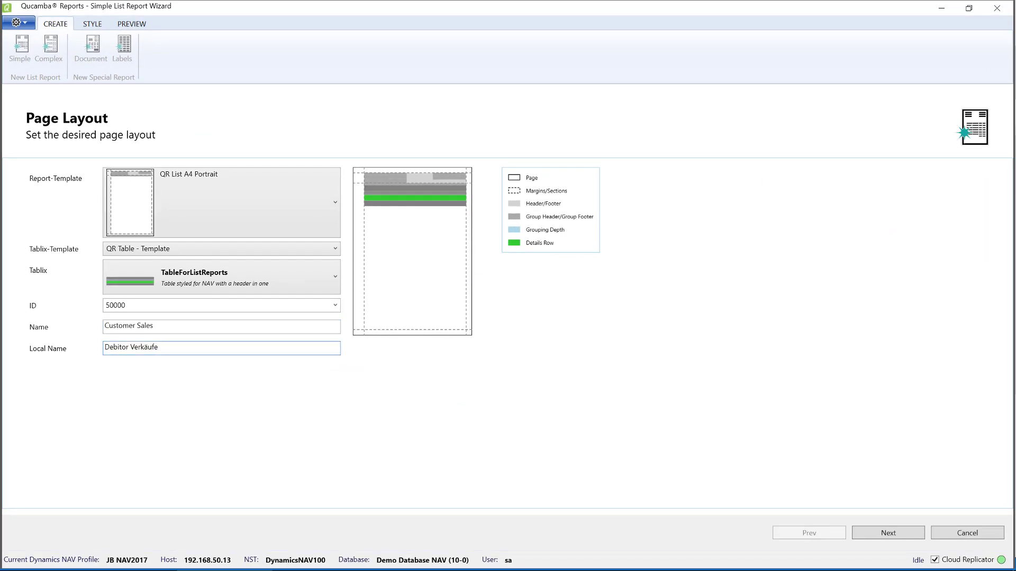
{"action": "left_click", "coordinate": [892, 534]}
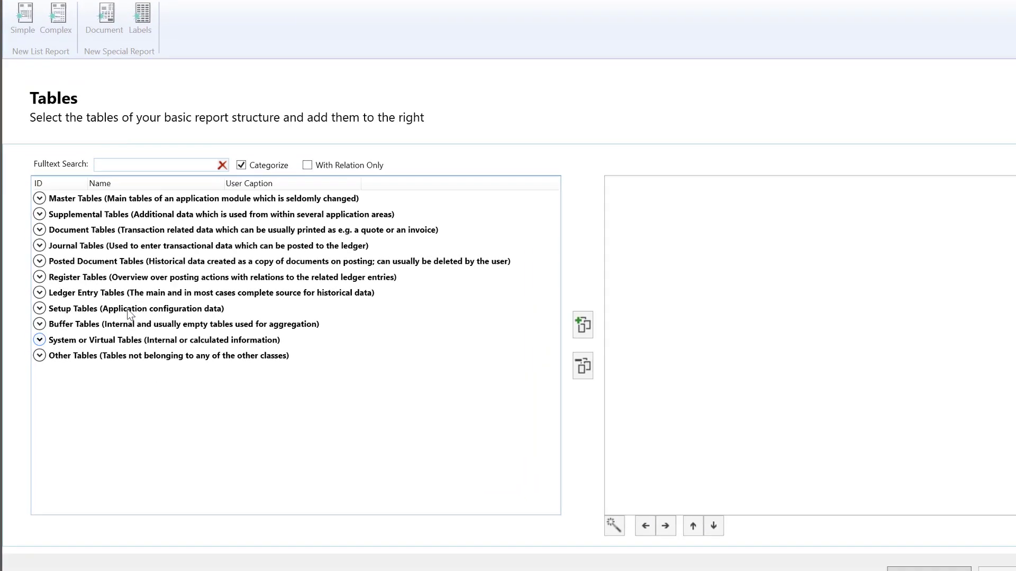
Add the Customer table from the Master Tables category to the report structure.
{"action": "left_click", "coordinate": [57, 174]}
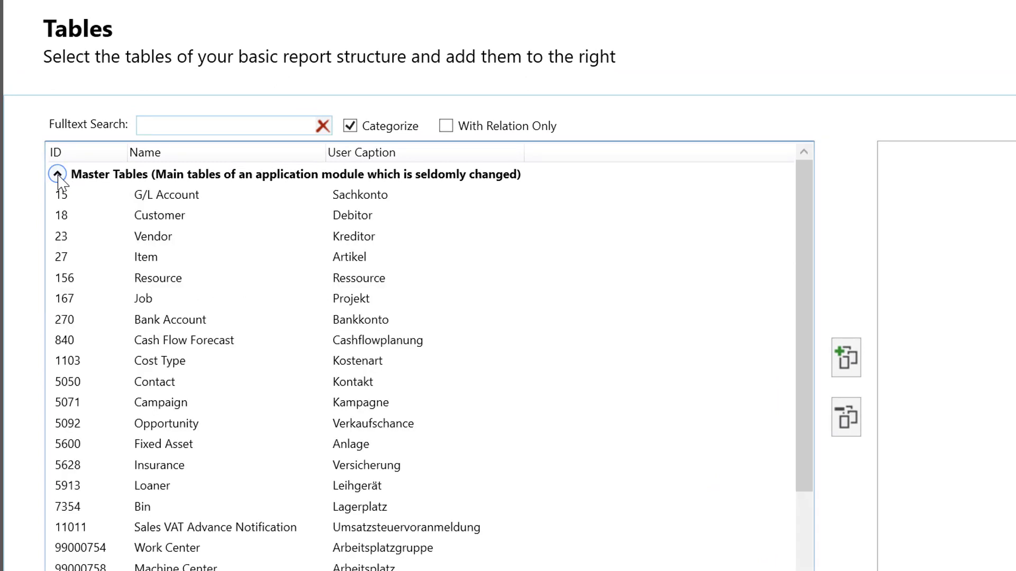
{"action": "left_click", "coordinate": [148, 217]}
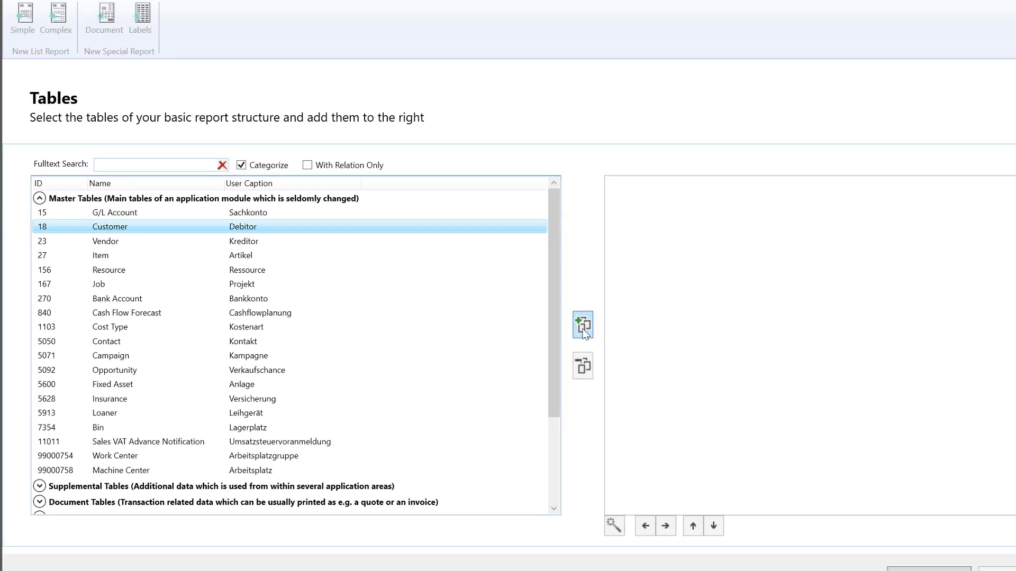
{"action": "left_click", "coordinate": [507, 316]}
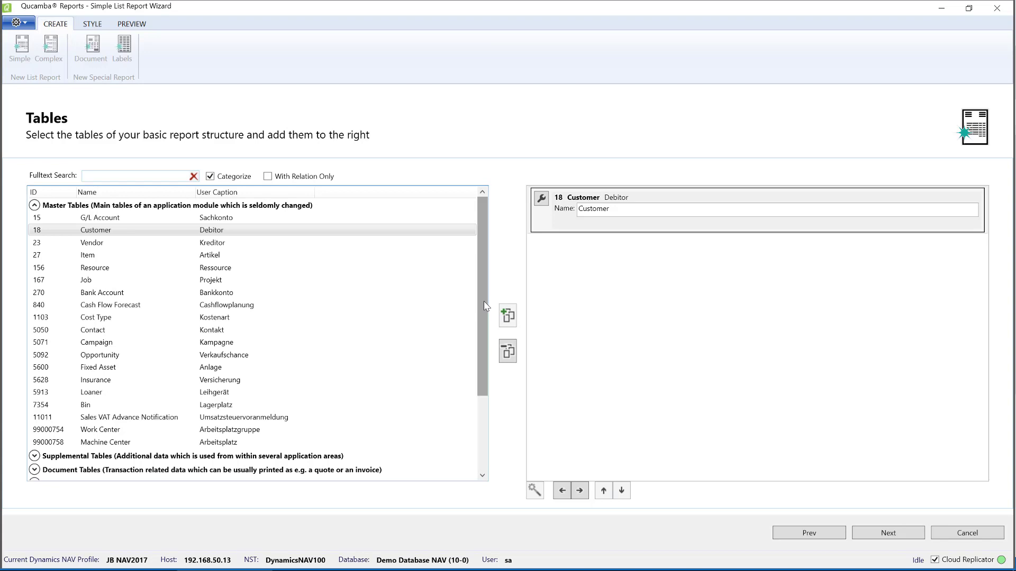
Remove the Customer table from the report structure and collapse the Master Tables category.
{"action": "left_click", "coordinate": [576, 230]}
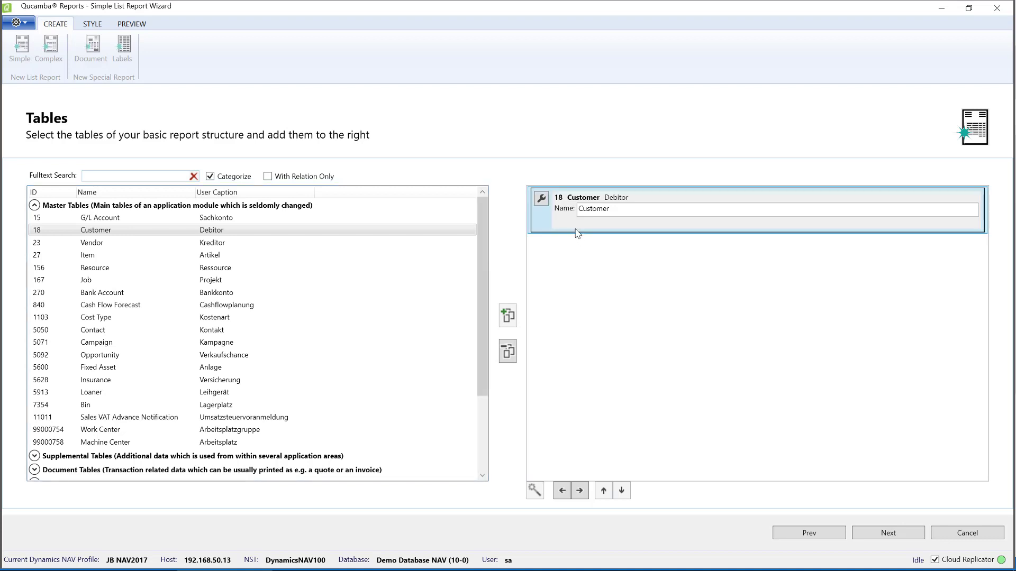
{"action": "left_click", "coordinate": [508, 352]}
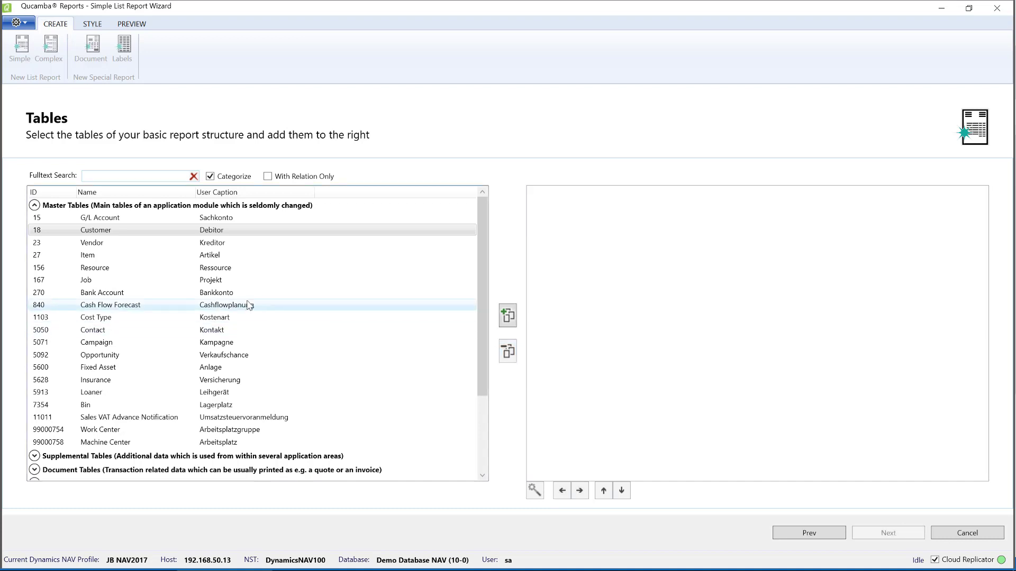
{"action": "left_click", "coordinate": [35, 206]}
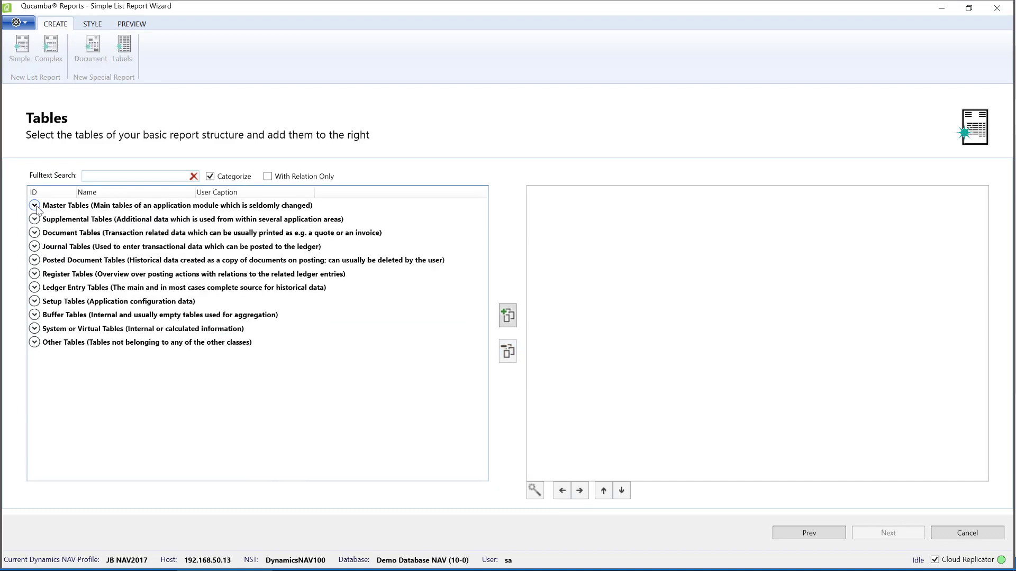
Search the tables for "customer" and expand the Master, Supplemental and Other Tables categories to view the matches.
{"action": "left_click", "coordinate": [89, 177]}
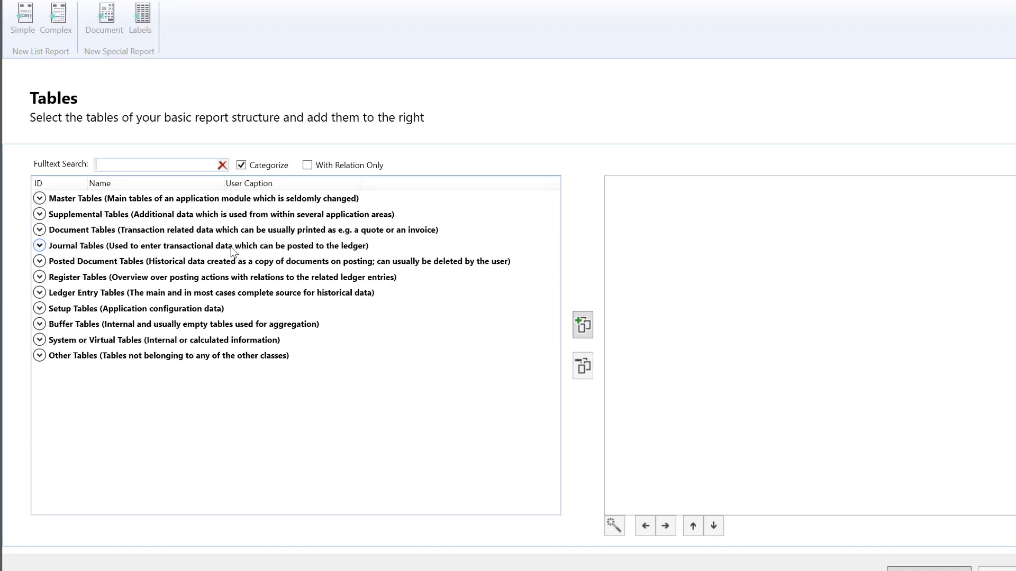
{"action": "type", "text": "c"}
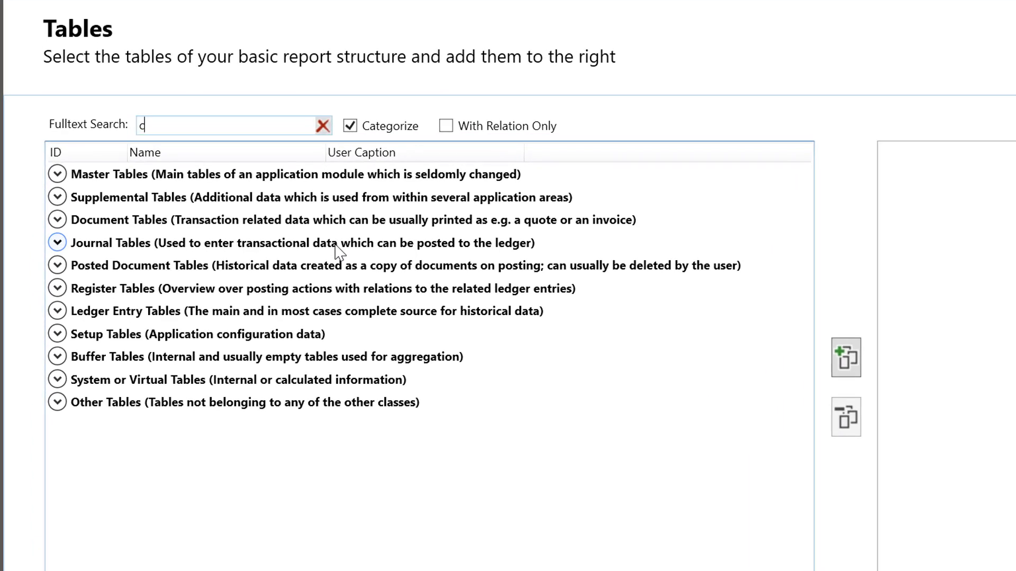
{"action": "type", "text": "ustomer"}
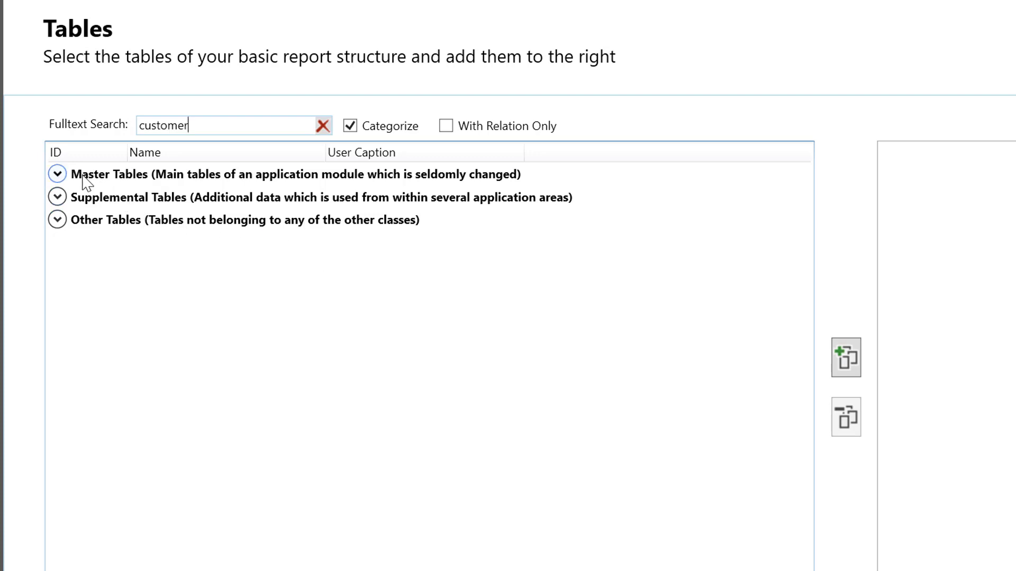
{"action": "left_click", "coordinate": [59, 175]}
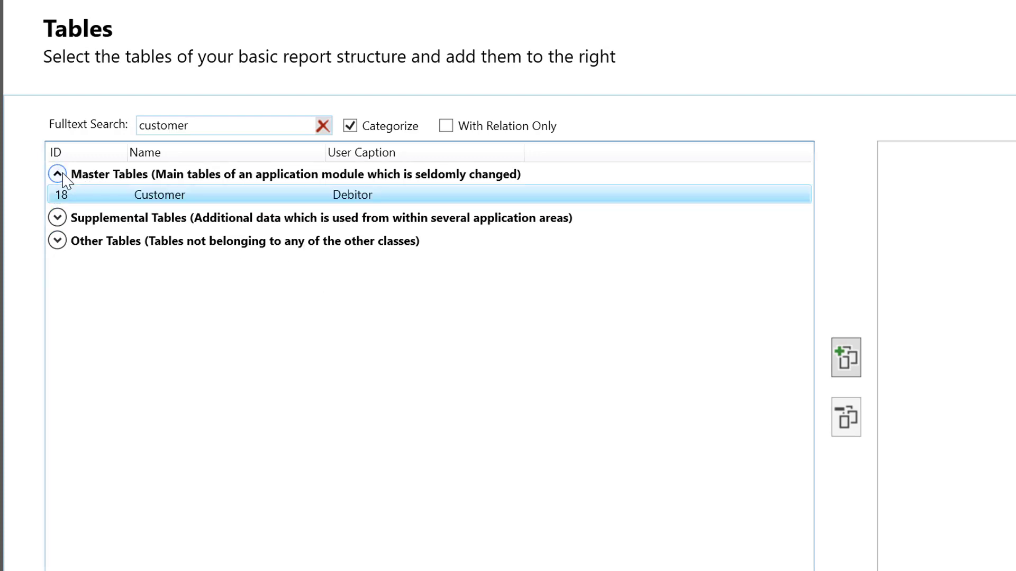
{"action": "left_click", "coordinate": [57, 218]}
{"action": "left_click", "coordinate": [57, 302]}
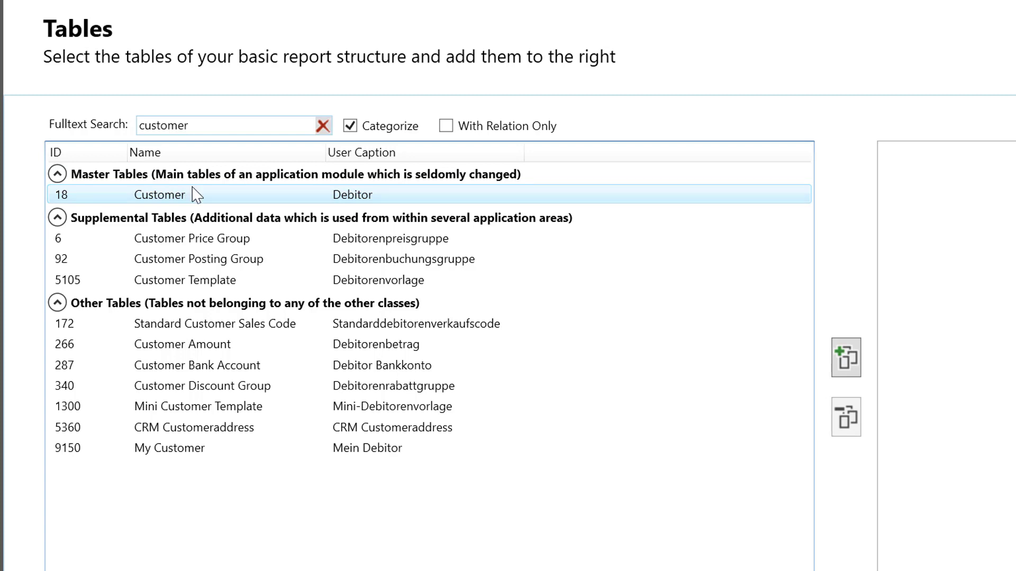
Search the tables by the user caption "debit" and expand the Master Tables category.
{"action": "left_click_drag", "start_coordinate": [213, 122], "coordinate": [82, 129]}
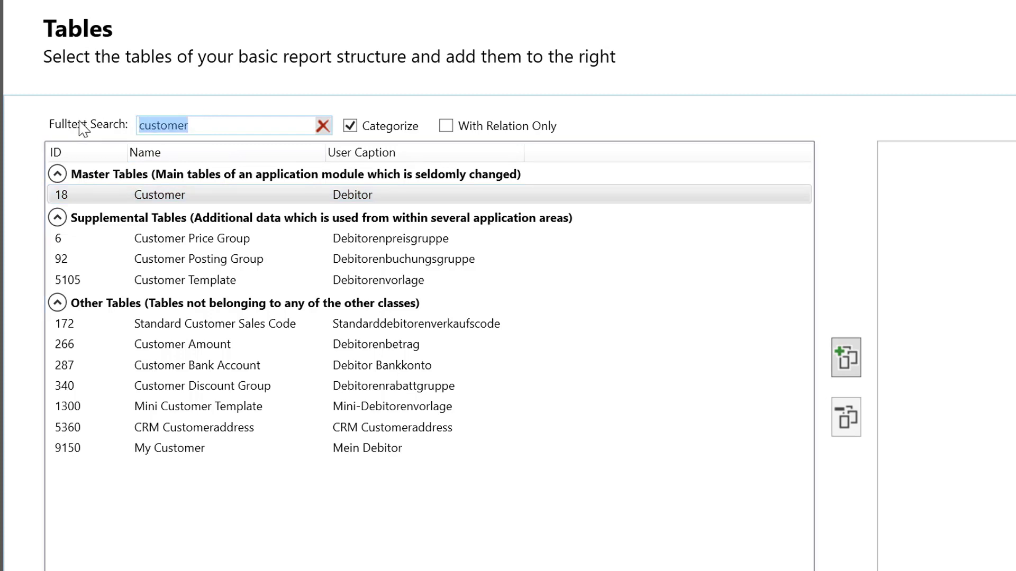
{"action": "type", "text": "debo"}
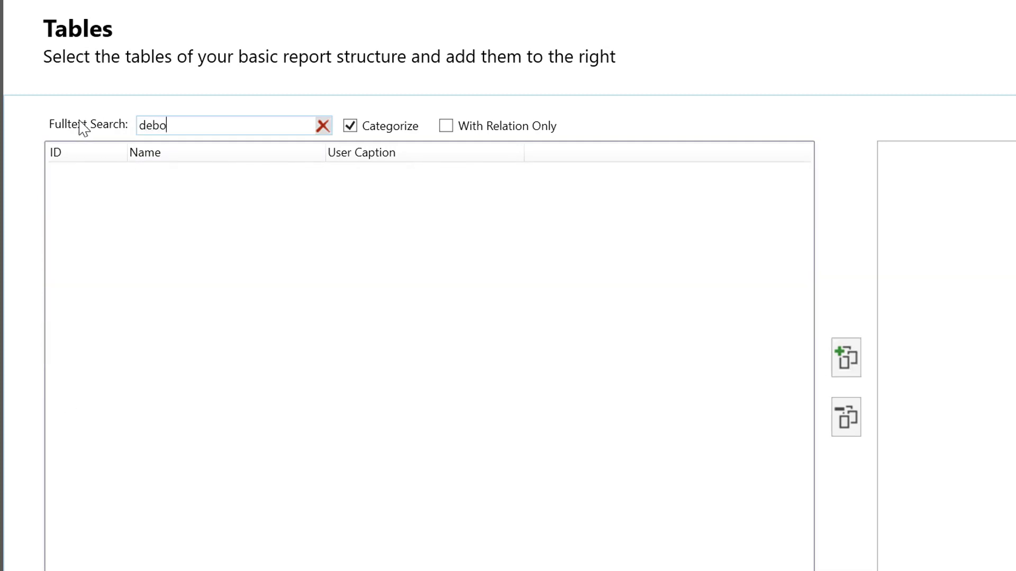
{"action": "key", "text": "BackSpace"}
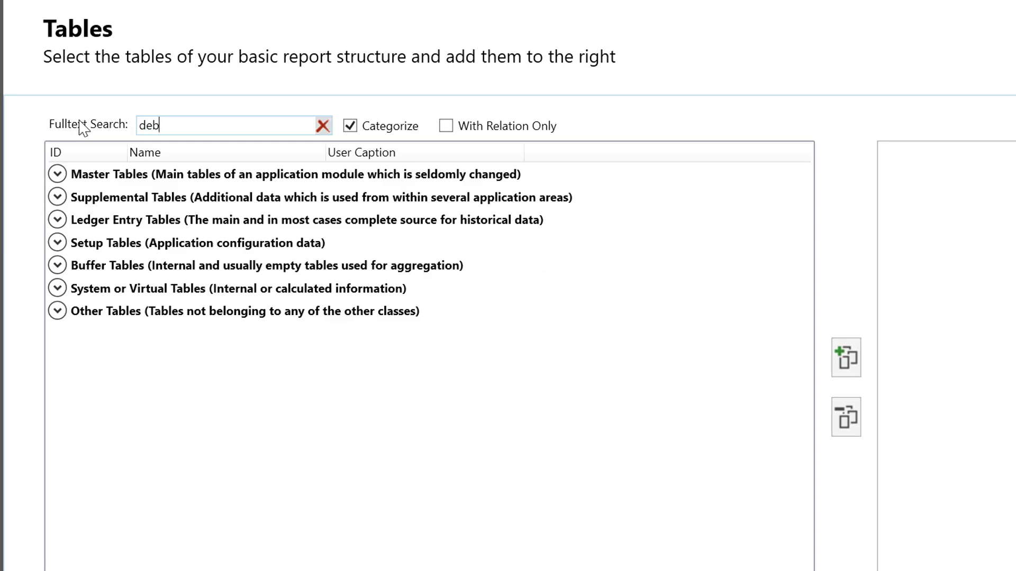
{"action": "type", "text": "it"}
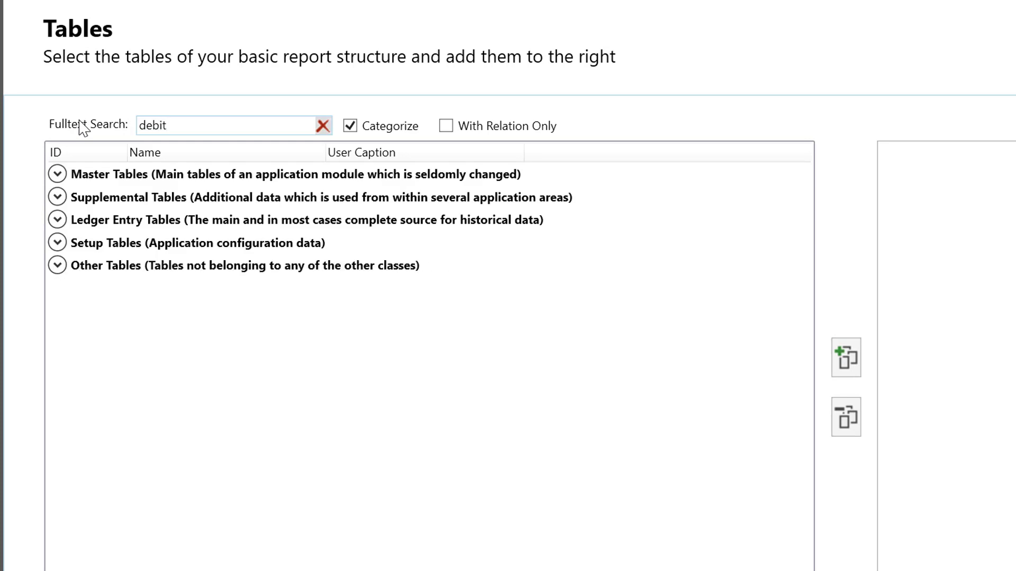
{"action": "left_click", "coordinate": [57, 174]}
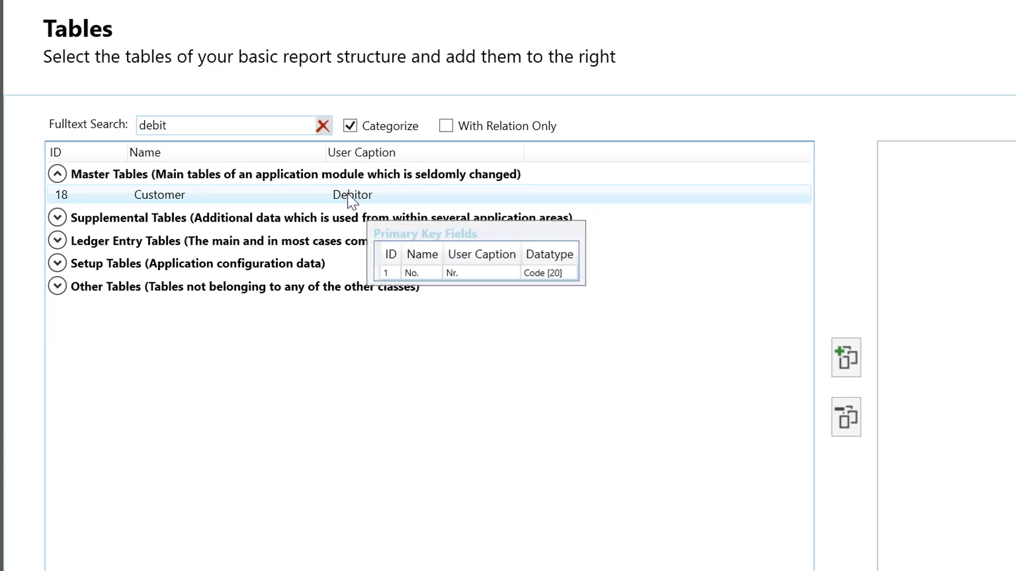
Search the tables by the ID 18 and expand the Master Tables category.
{"action": "left_click_drag", "start_coordinate": [191, 125], "coordinate": [111, 129]}
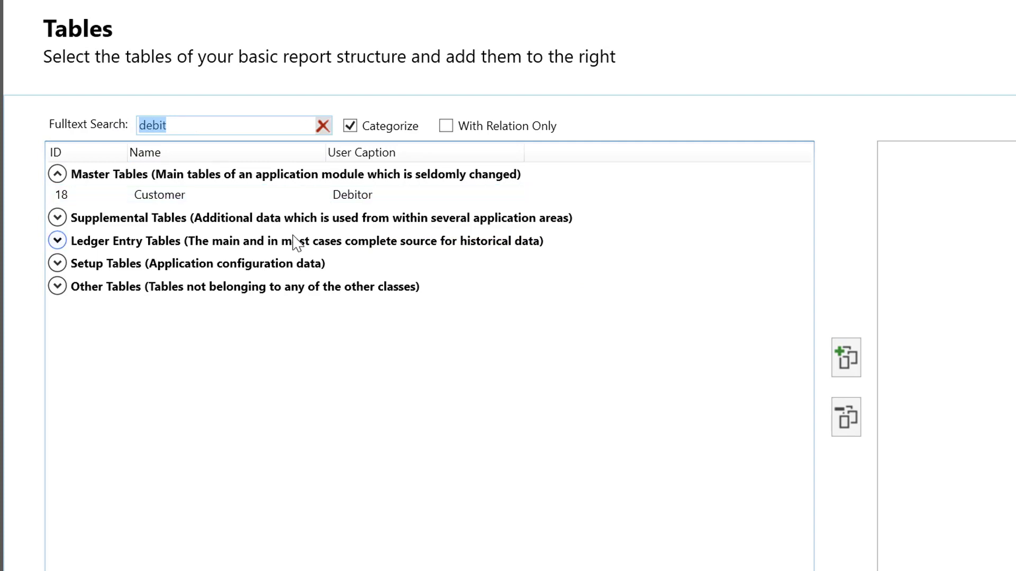
{"action": "type", "text": "18"}
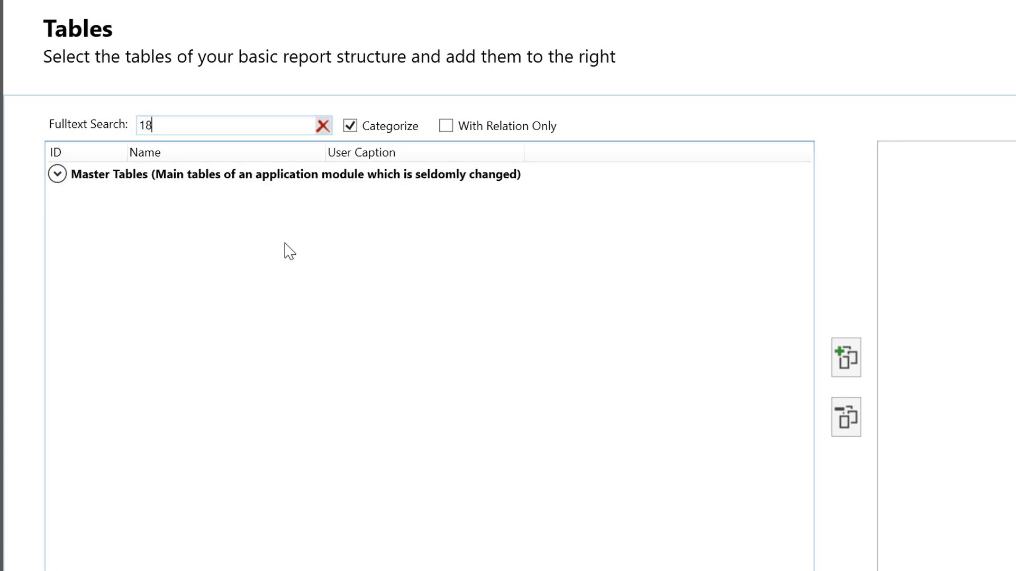
{"action": "left_click", "coordinate": [57, 174]}
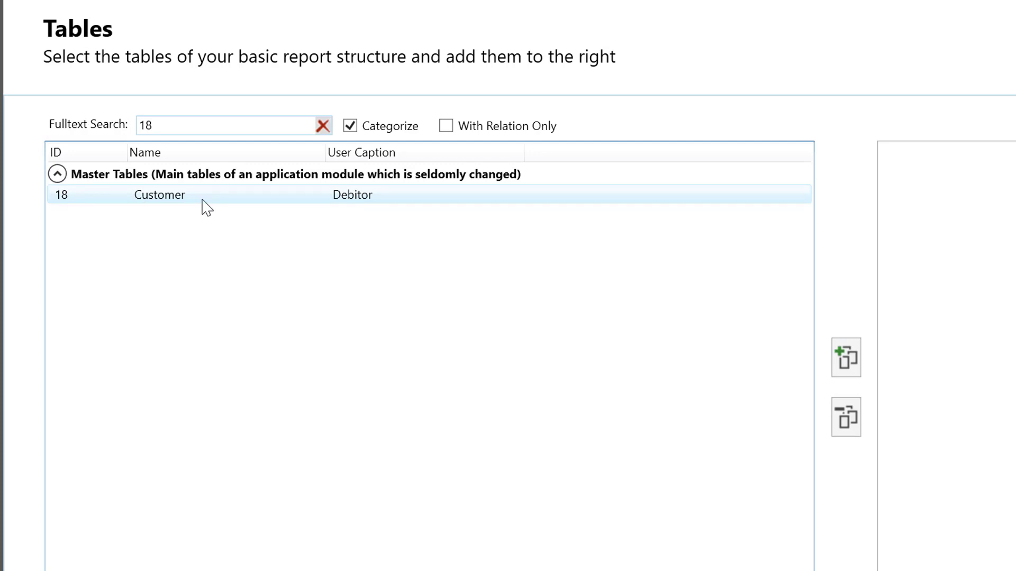
{"action": "mouse_move", "coordinate": [206, 207]}
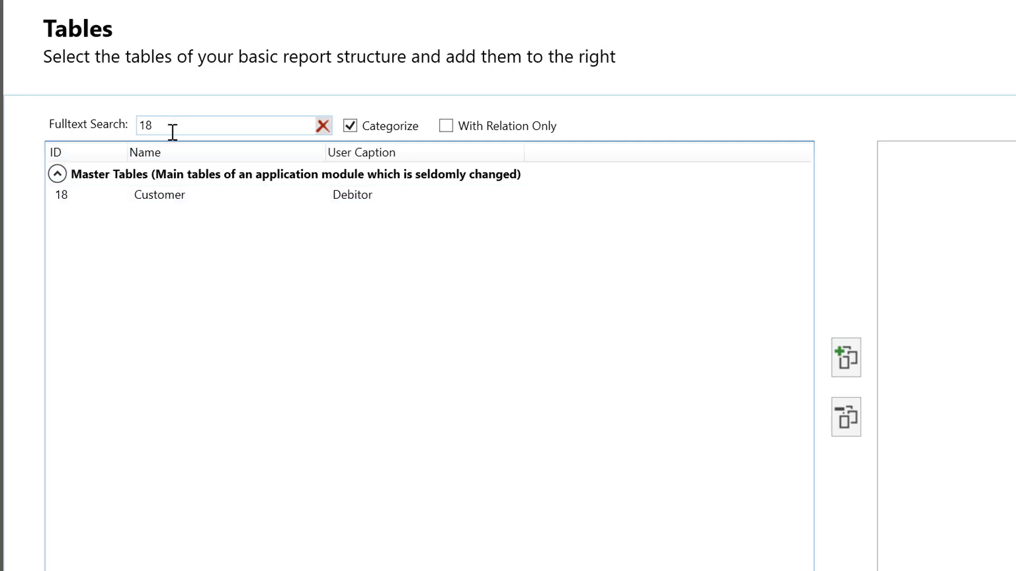
Clear the table search and turn off categorization to show all tables as a flat list.
{"action": "left_click", "coordinate": [322, 127]}
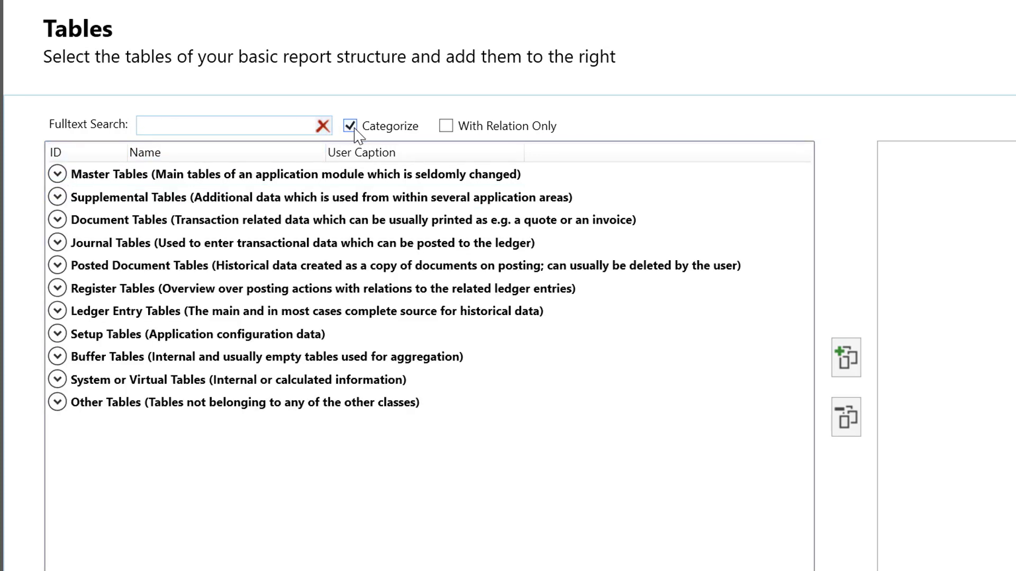
{"action": "left_click", "coordinate": [354, 131]}
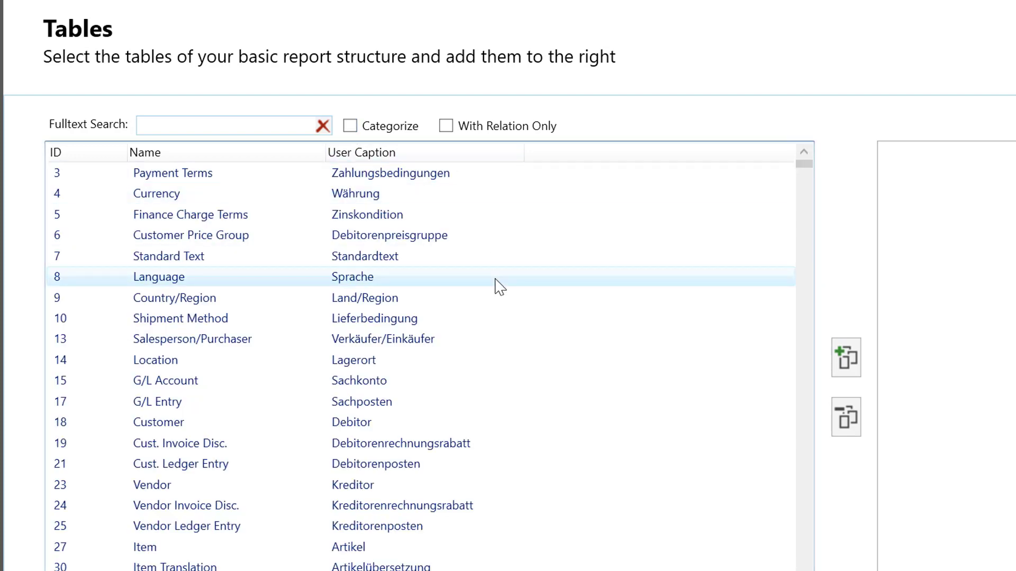
Search the tables by the ID 18 and add the Customer table to the report's data items.
{"action": "mouse_move", "coordinate": [496, 280]}
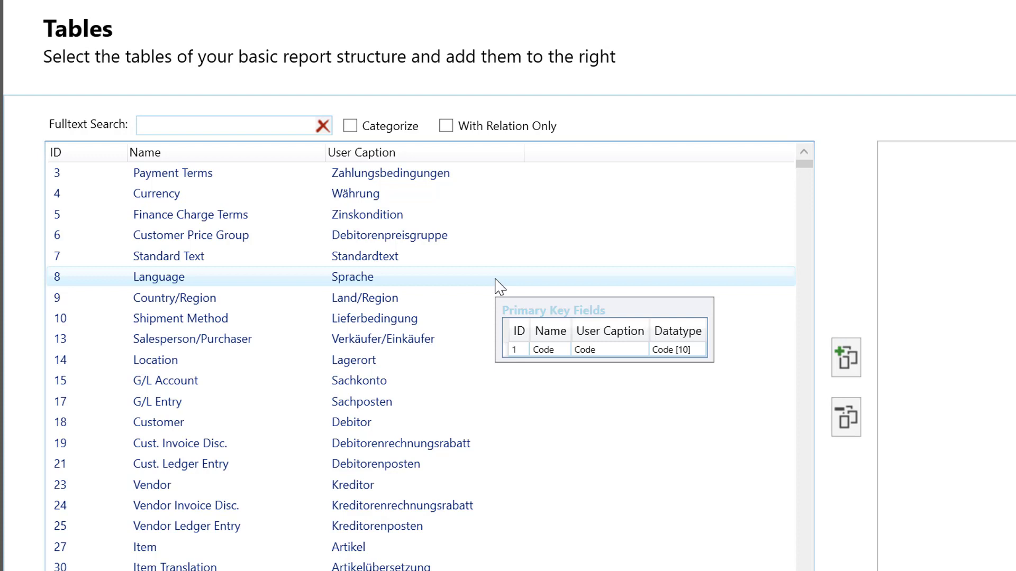
{"action": "left_click", "coordinate": [154, 126]}
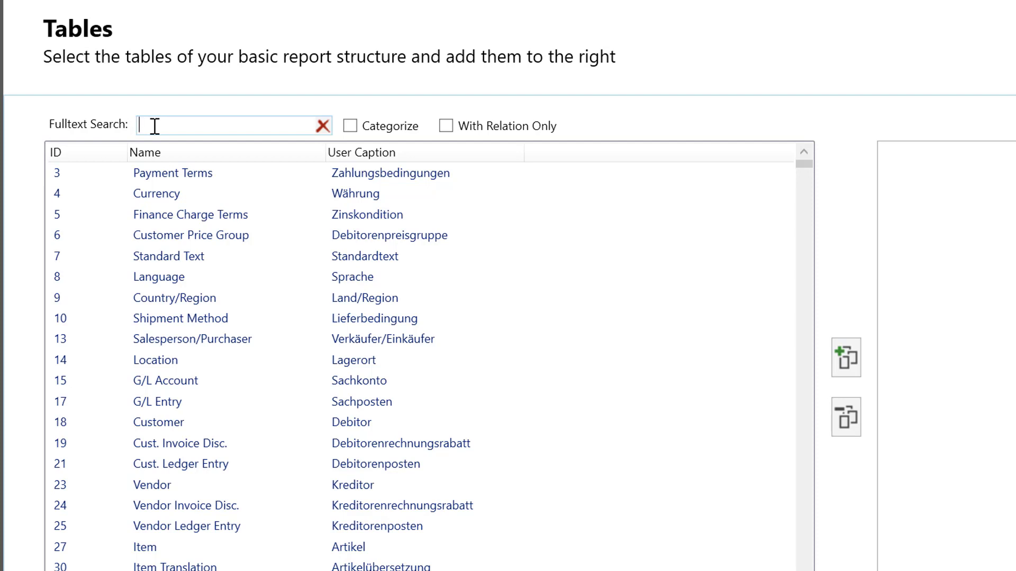
{"action": "type", "text": "18"}
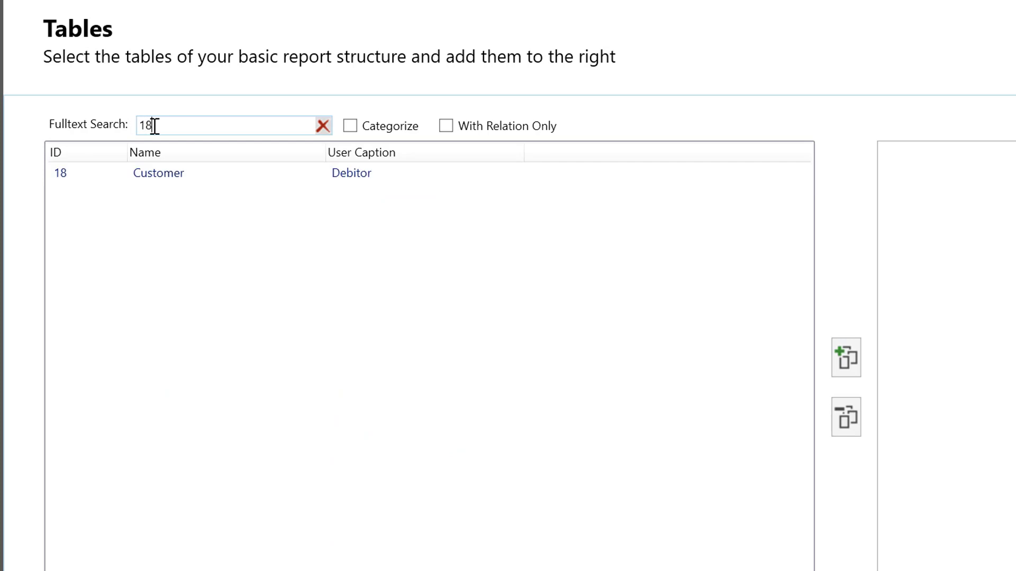
{"action": "left_click", "coordinate": [152, 174]}
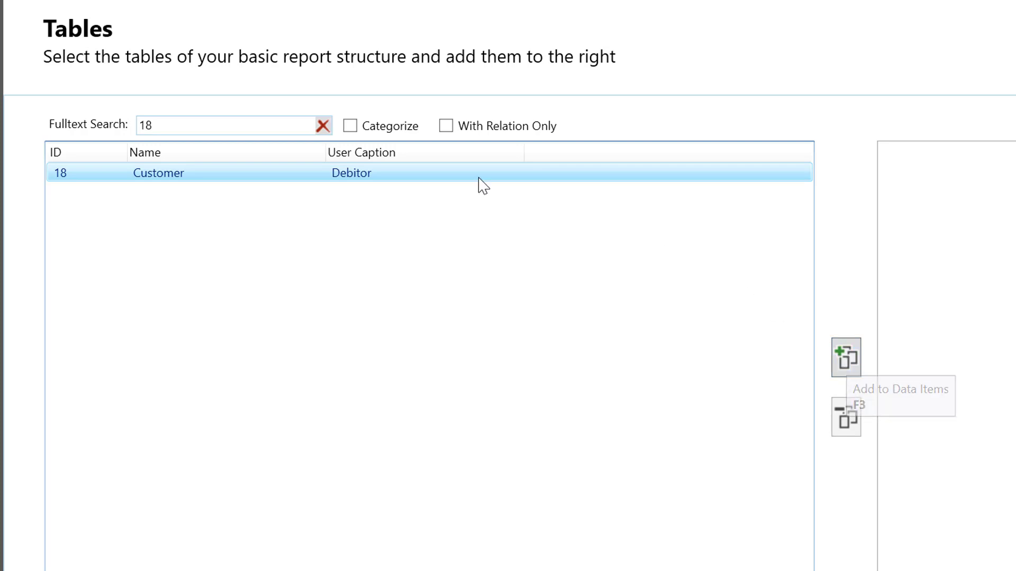
{"action": "double_click", "coordinate": [214, 178]}
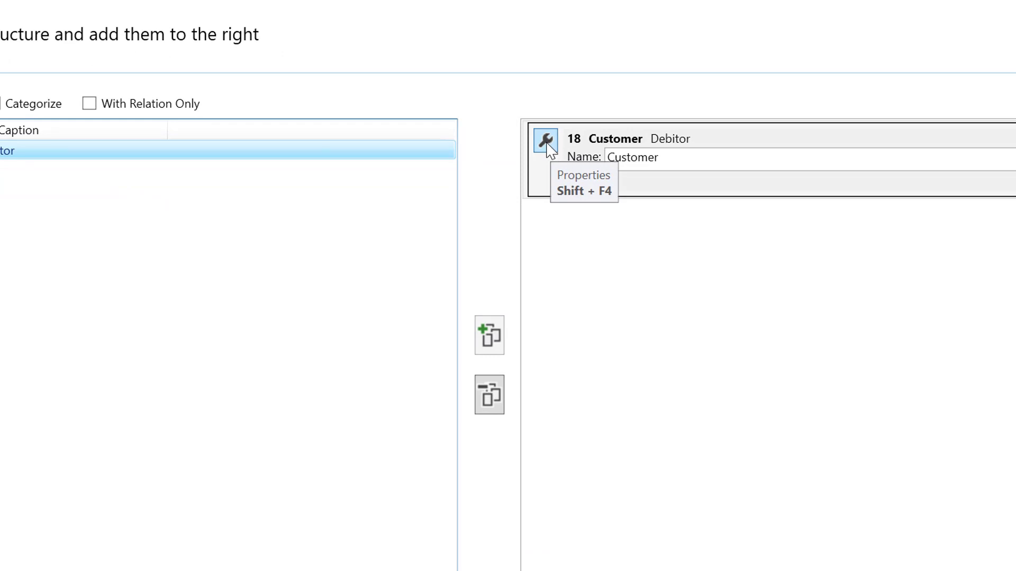
Open the Customer data item's properties and set its sorting to Name.
{"action": "left_click", "coordinate": [546, 140]}
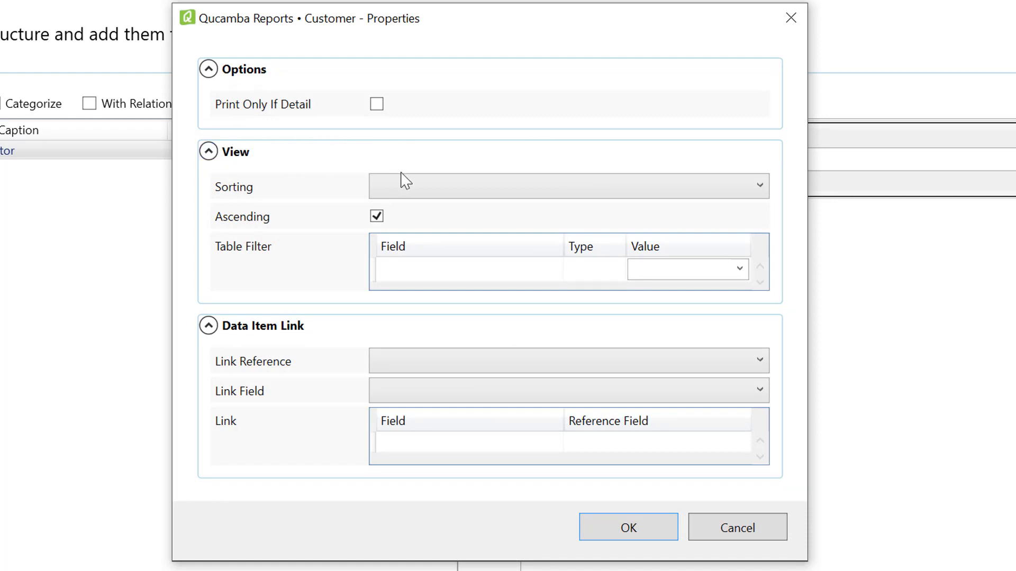
{"action": "left_click", "coordinate": [595, 190]}
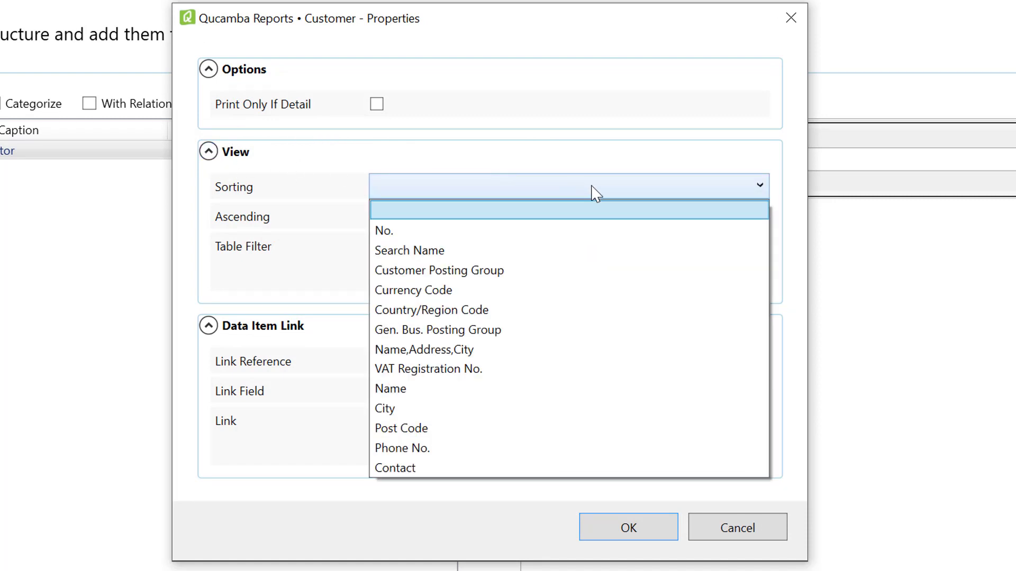
{"action": "left_click", "coordinate": [504, 389]}
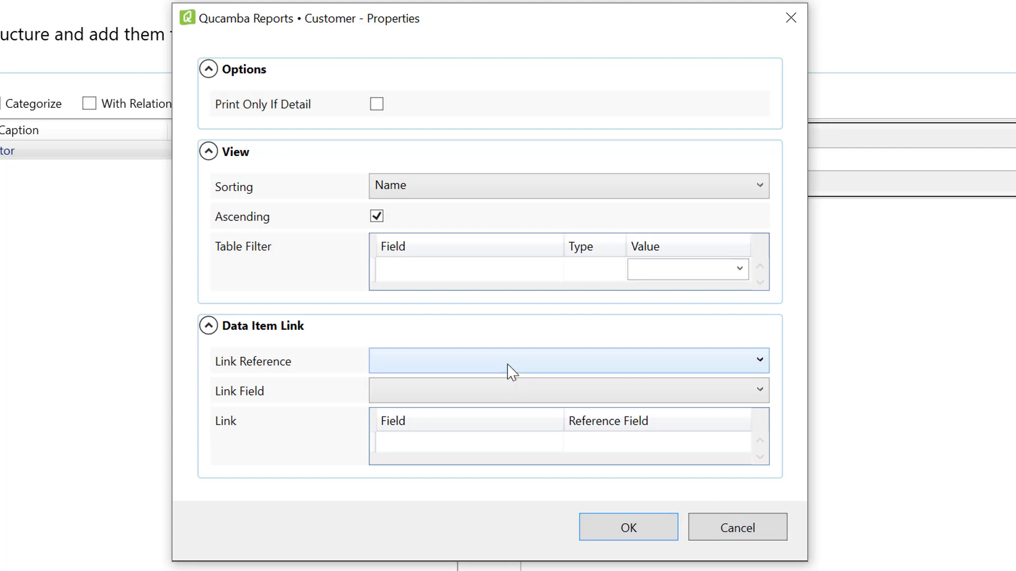
Add a table filter row on the Sales (LCY) field for the Customer data item.
{"action": "left_click", "coordinate": [544, 267]}
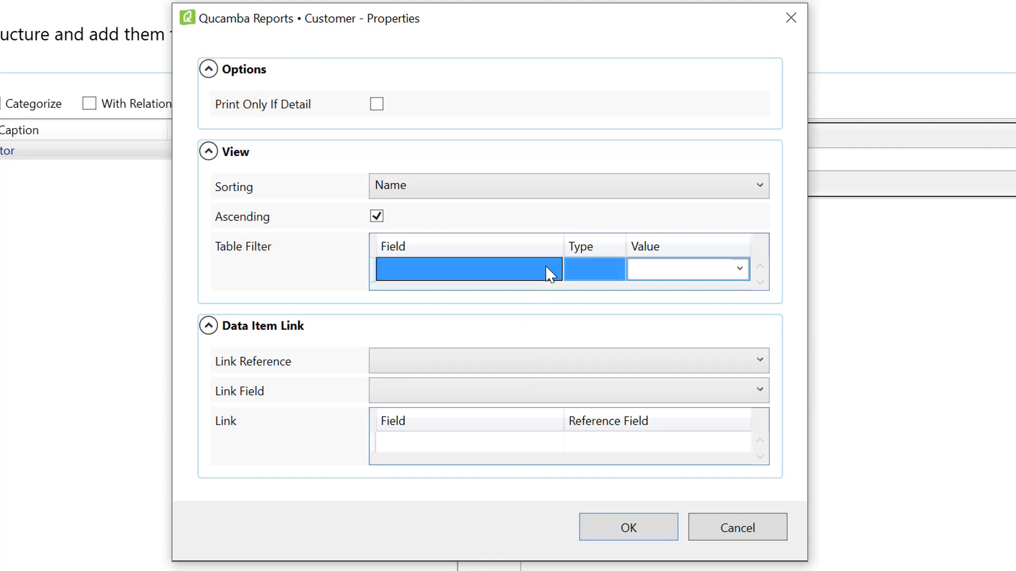
{"action": "left_click", "coordinate": [548, 268]}
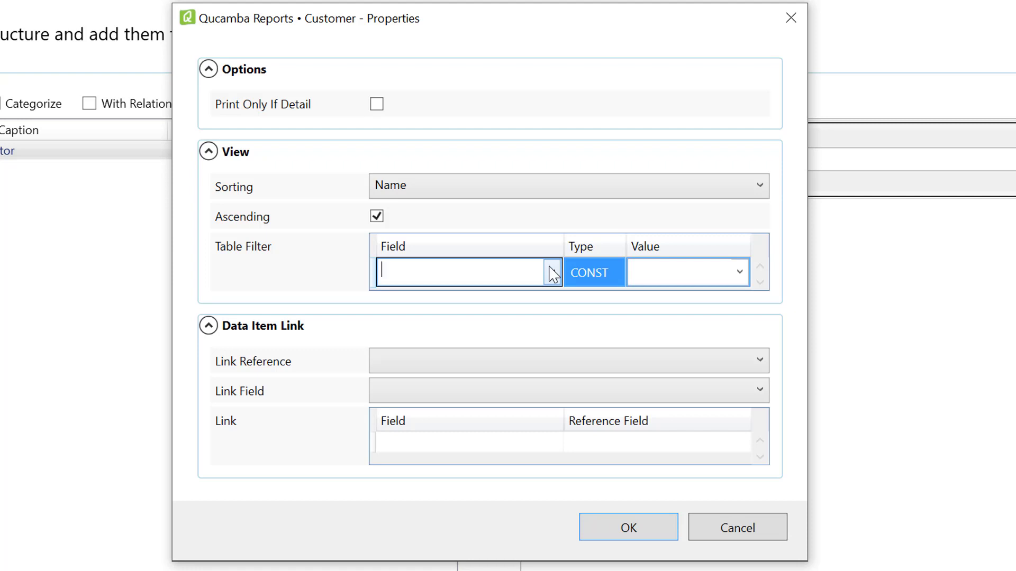
{"action": "left_click", "coordinate": [552, 272]}
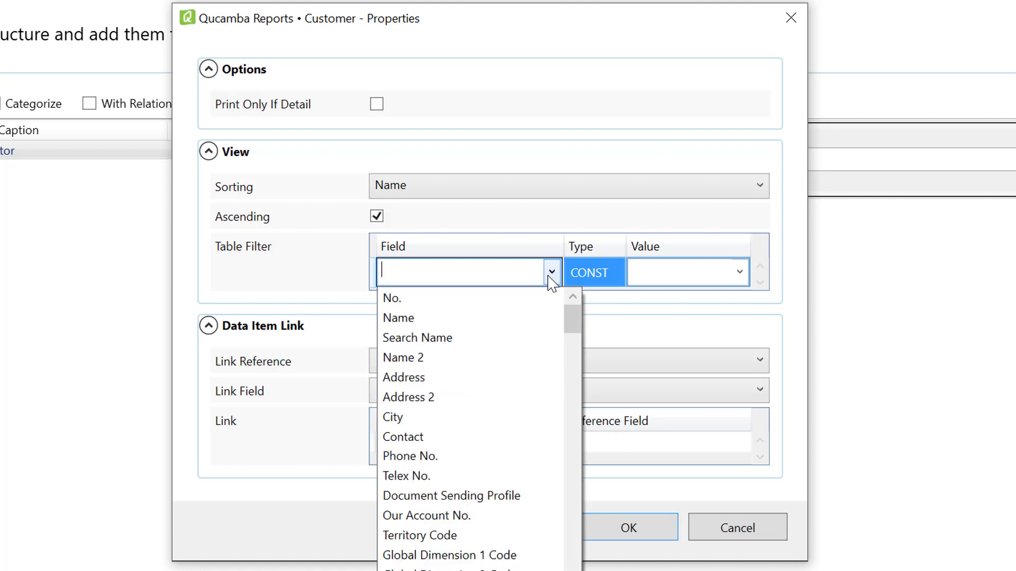
{"action": "type", "text": "Sales "}
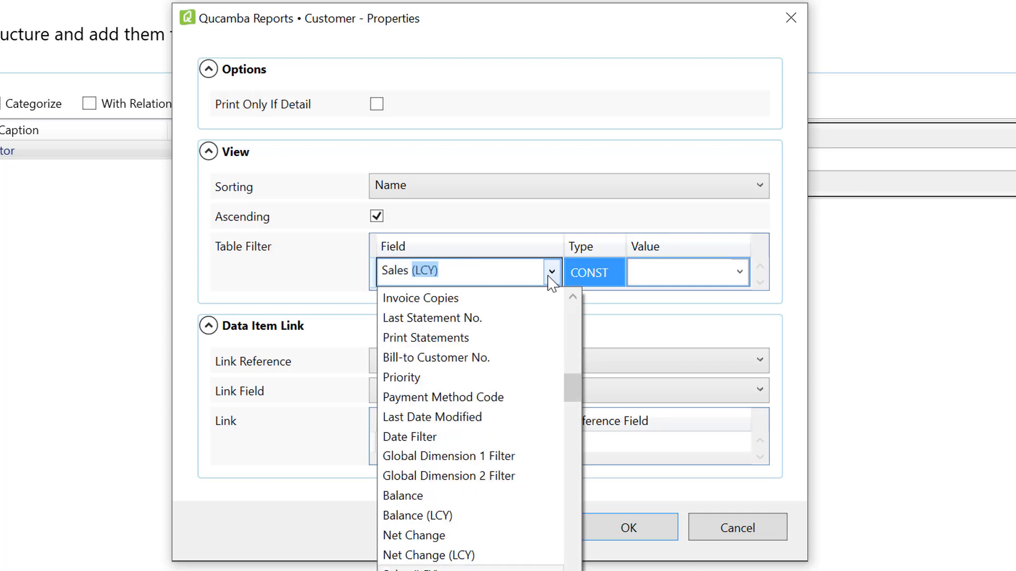
{"action": "type", "text": "("}
{"action": "left_click", "coordinate": [548, 277]}
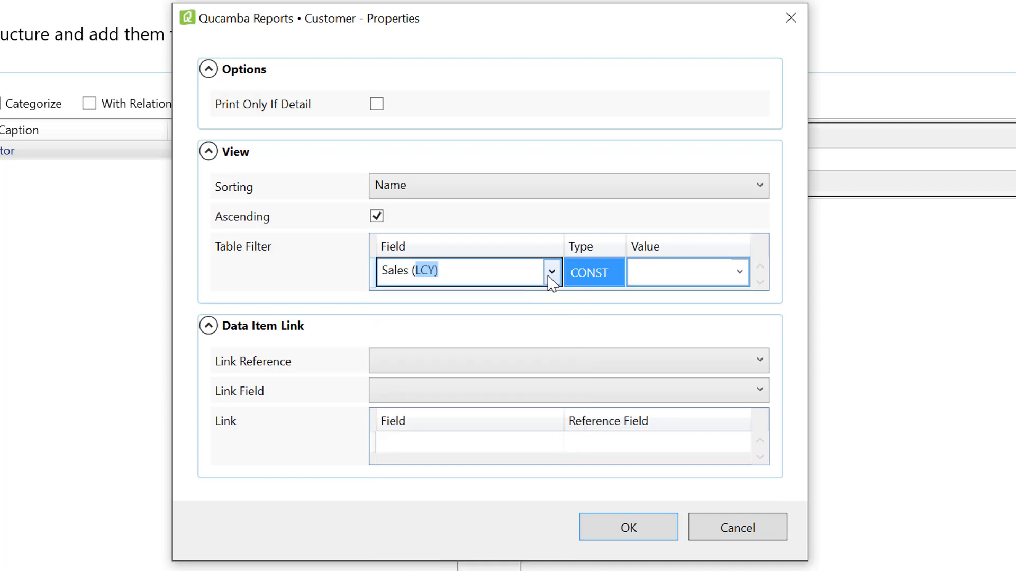
Set the Sales (LCY) filter's type to FILTER with the value >0 and accept the Customer properties.
{"action": "left_click", "coordinate": [615, 279]}
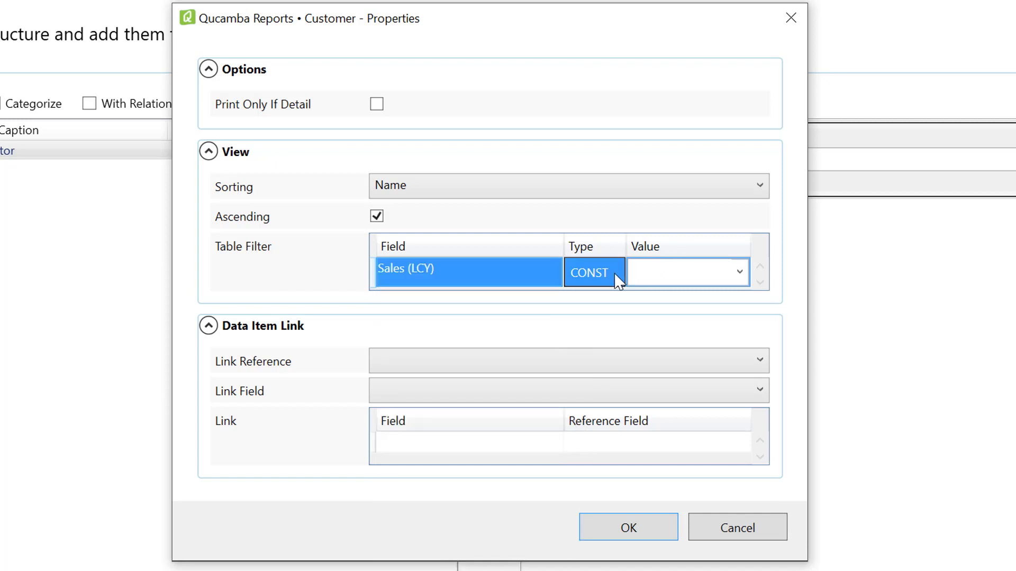
{"action": "left_click", "coordinate": [616, 279]}
{"action": "left_click", "coordinate": [613, 270]}
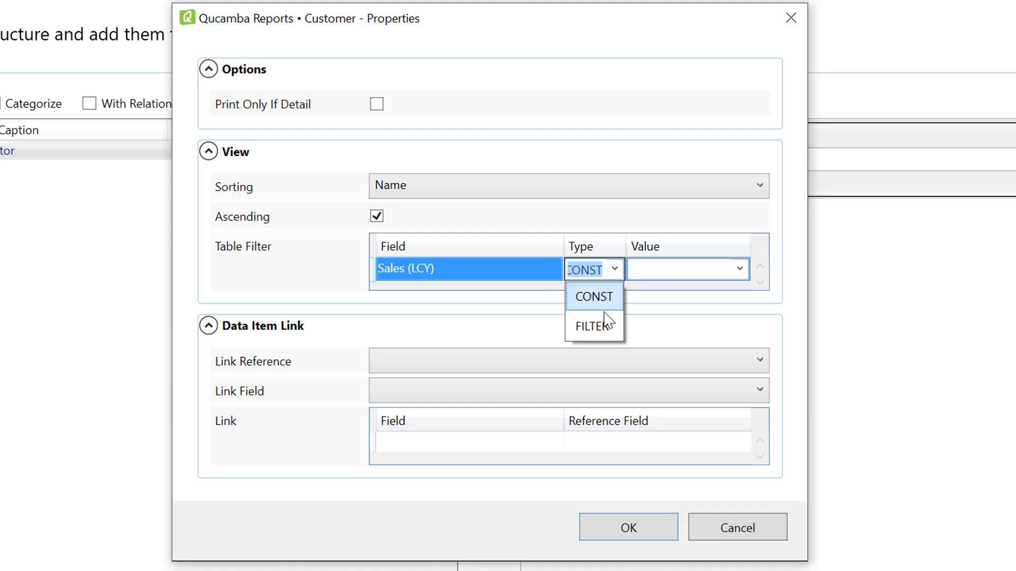
{"action": "left_click", "coordinate": [591, 326]}
{"action": "left_click", "coordinate": [654, 268]}
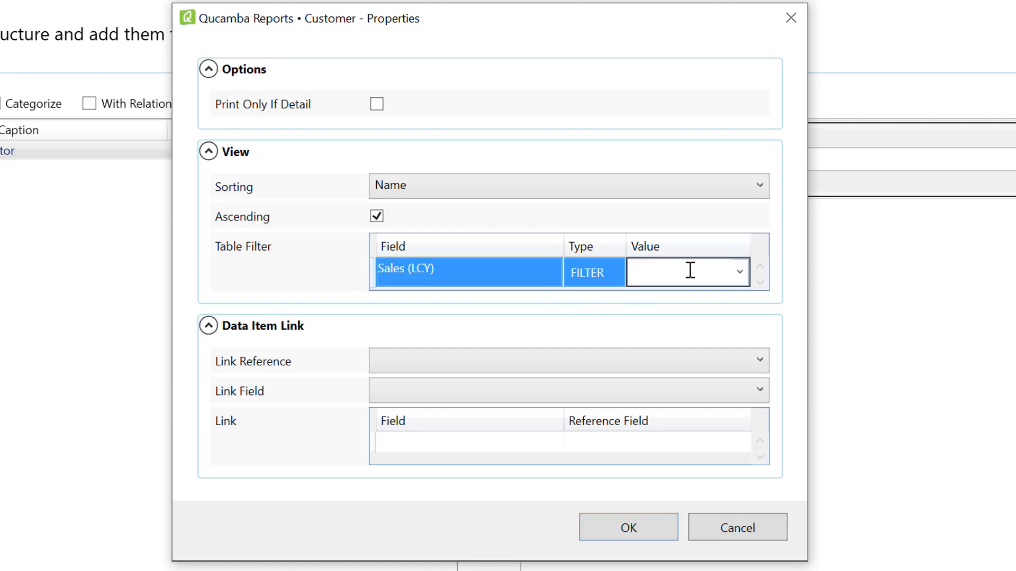
{"action": "type", "text": ">0"}
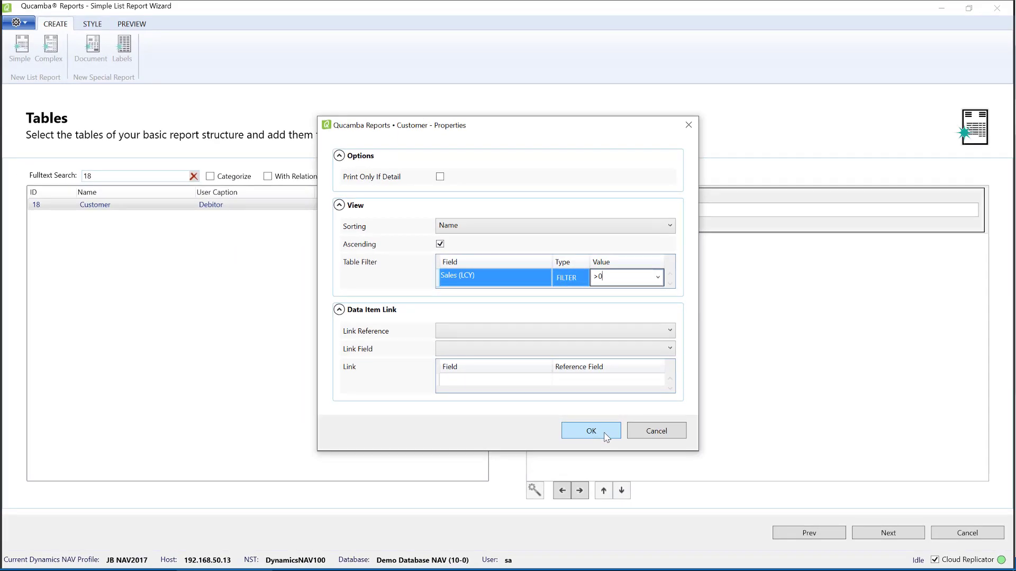
{"action": "left_click", "coordinate": [604, 431]}
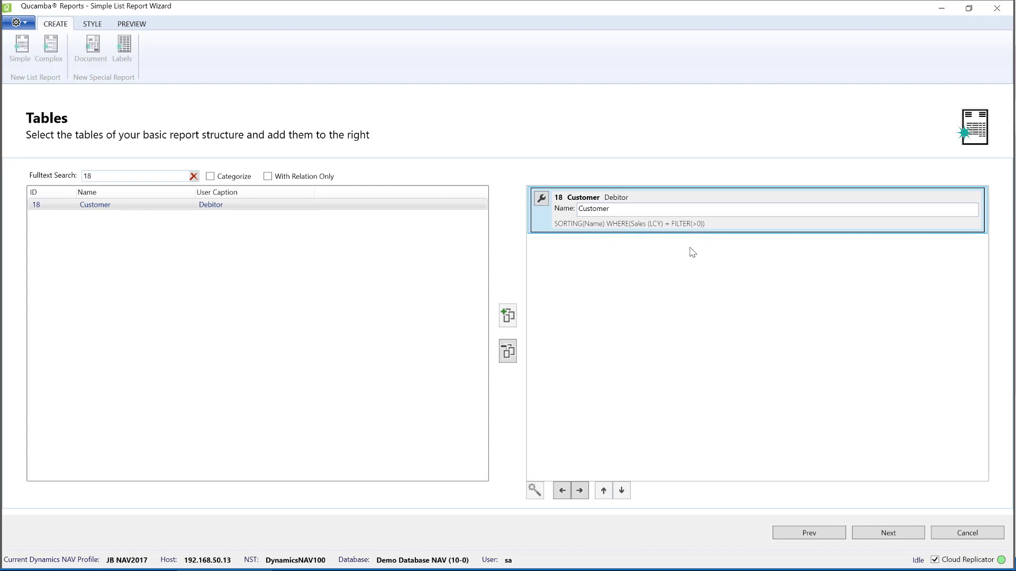
Proceed to the data item fields and include the Customer table's No. and Name fields.
{"action": "left_click", "coordinate": [891, 534]}
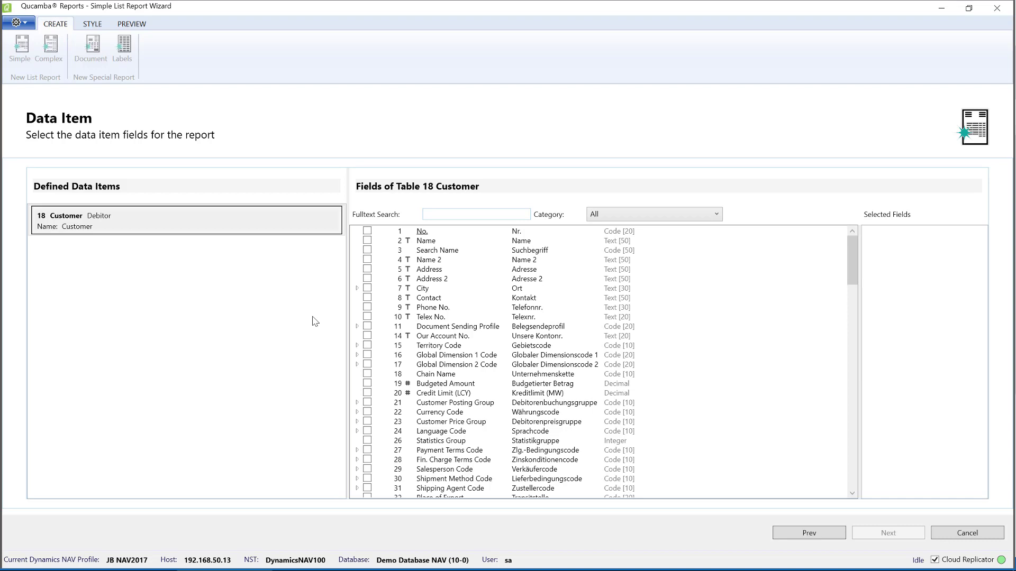
{"action": "left_click", "coordinate": [367, 232]}
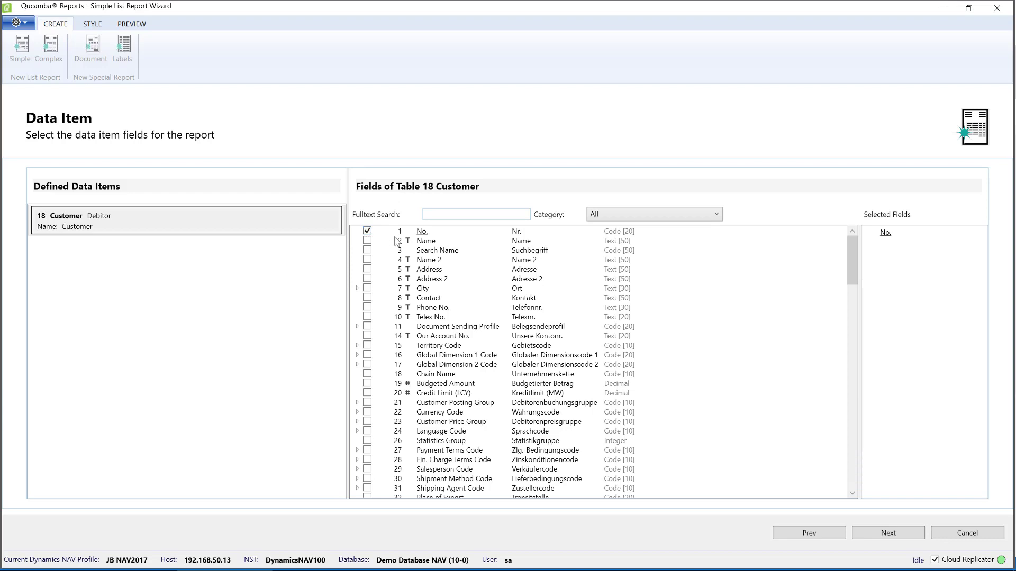
{"action": "left_click", "coordinate": [433, 241]}
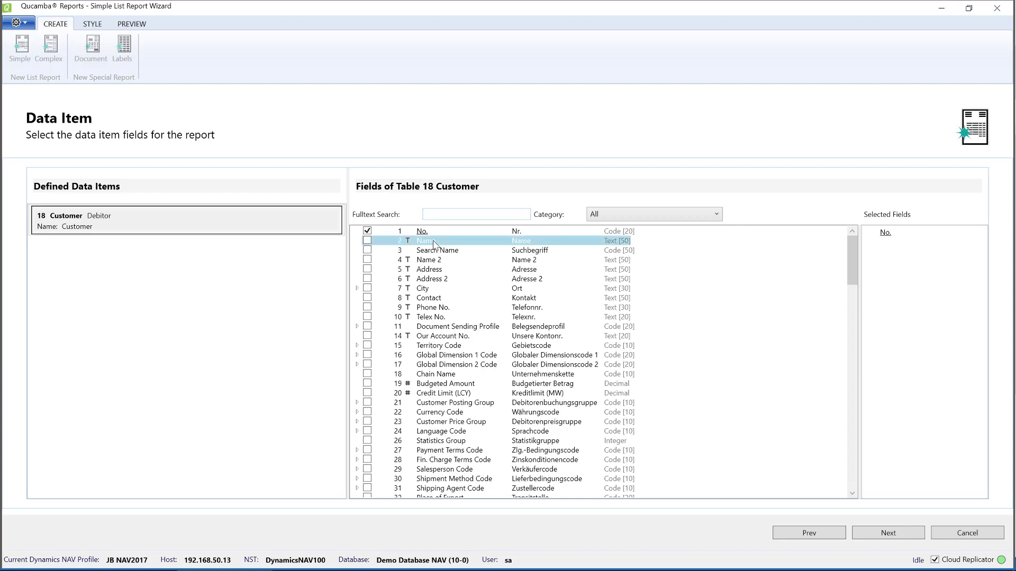
Restrict the Customer fields to the Flowfields category and include Balance (LCY), Sales (LCY) and Profit (LCY).
{"action": "left_click", "coordinate": [627, 219]}
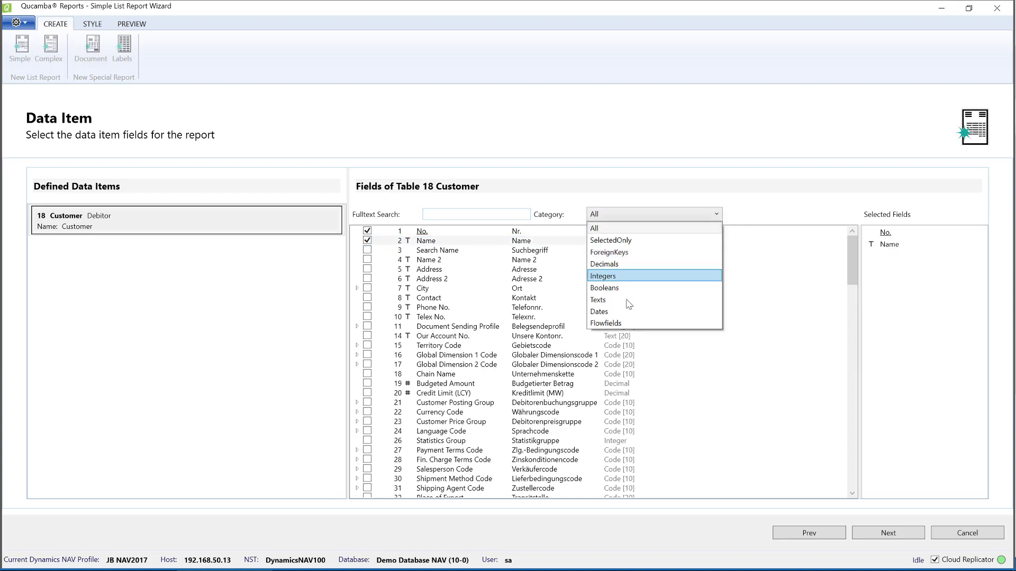
{"action": "left_click", "coordinate": [627, 325]}
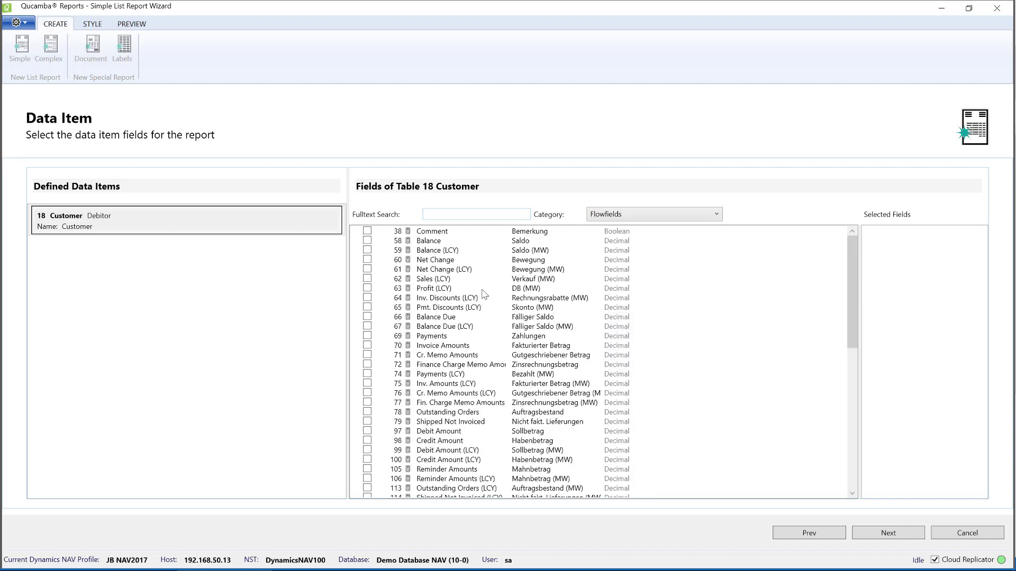
{"action": "mouse_move", "coordinate": [489, 280]}
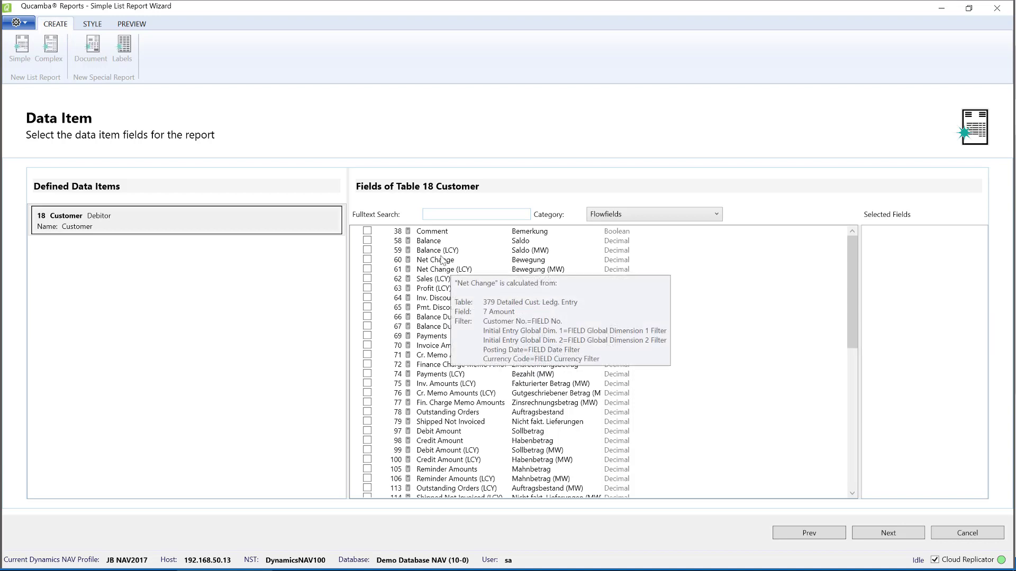
{"action": "mouse_move", "coordinate": [505, 242]}
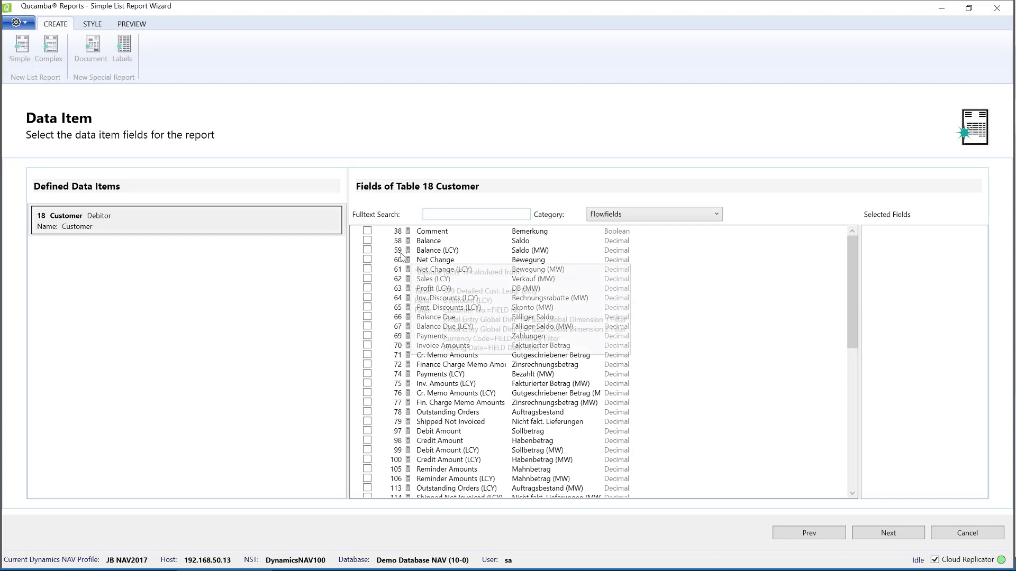
{"action": "left_click", "coordinate": [367, 252]}
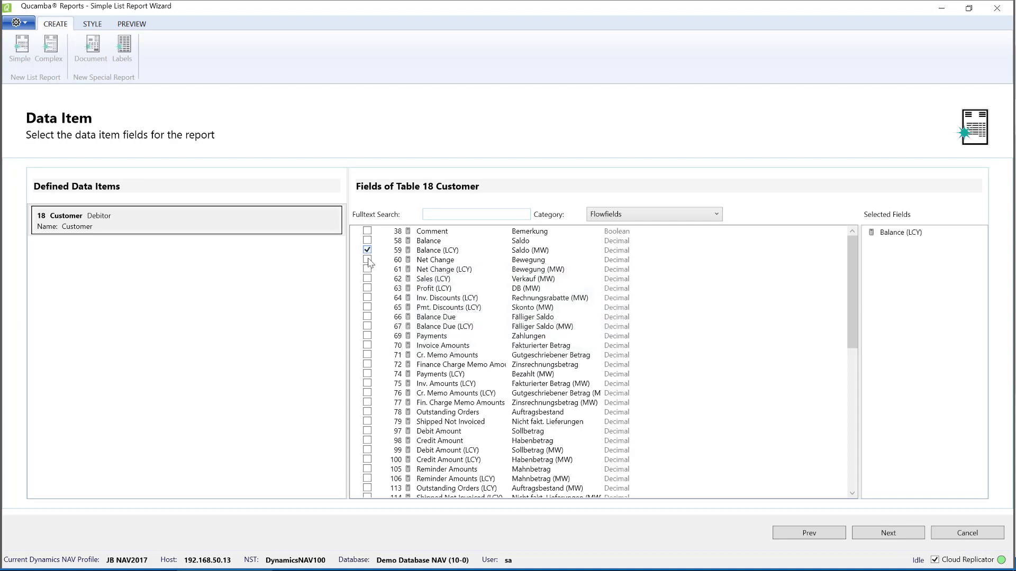
{"action": "left_click", "coordinate": [367, 279]}
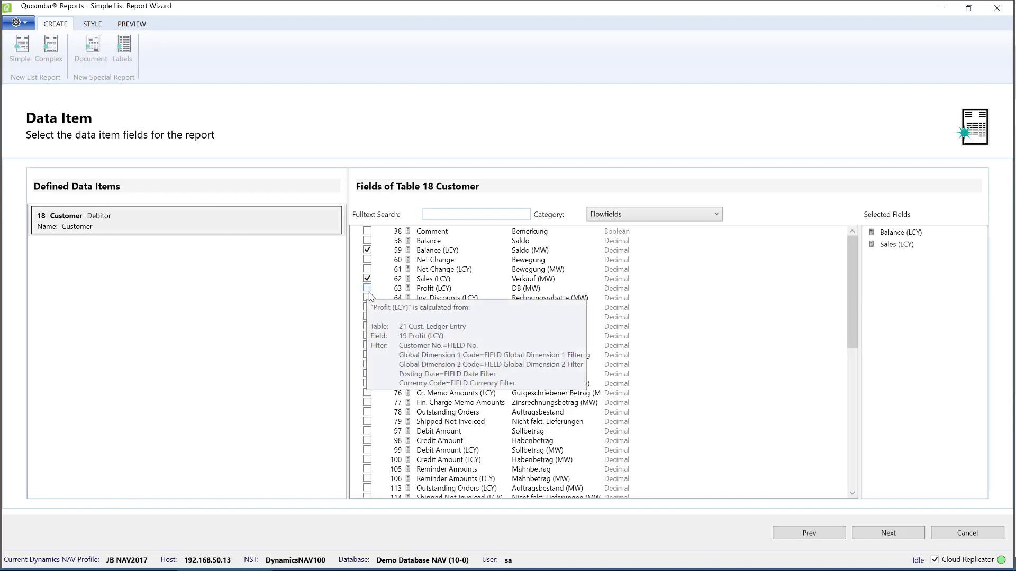
{"action": "left_click", "coordinate": [367, 289]}
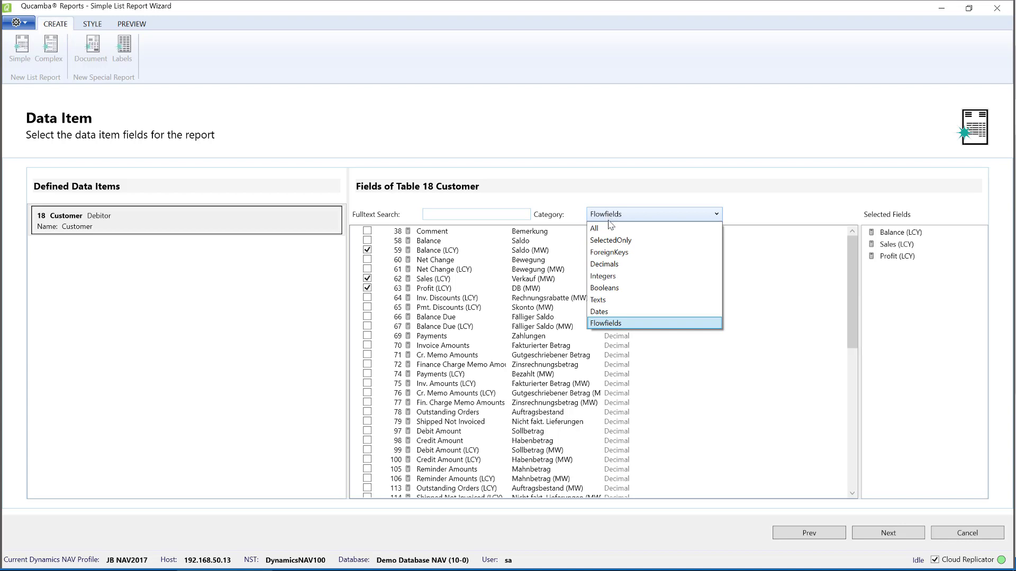
Show all field categories again, search the fields for "verkäu" and include Salesperson Code.
{"action": "left_click", "coordinate": [607, 230]}
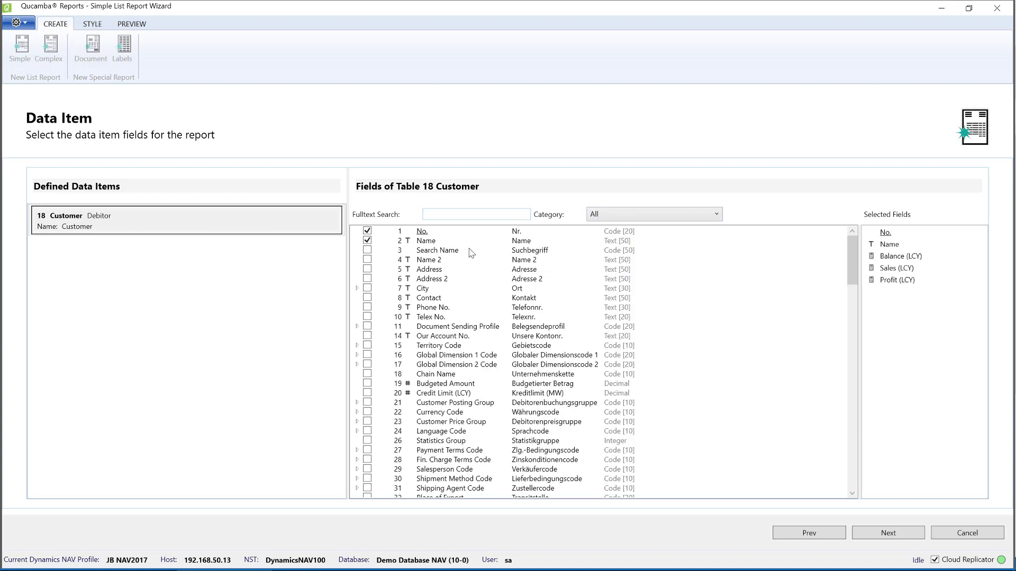
{"action": "left_click", "coordinate": [440, 214]}
{"action": "type", "text": "ve"}
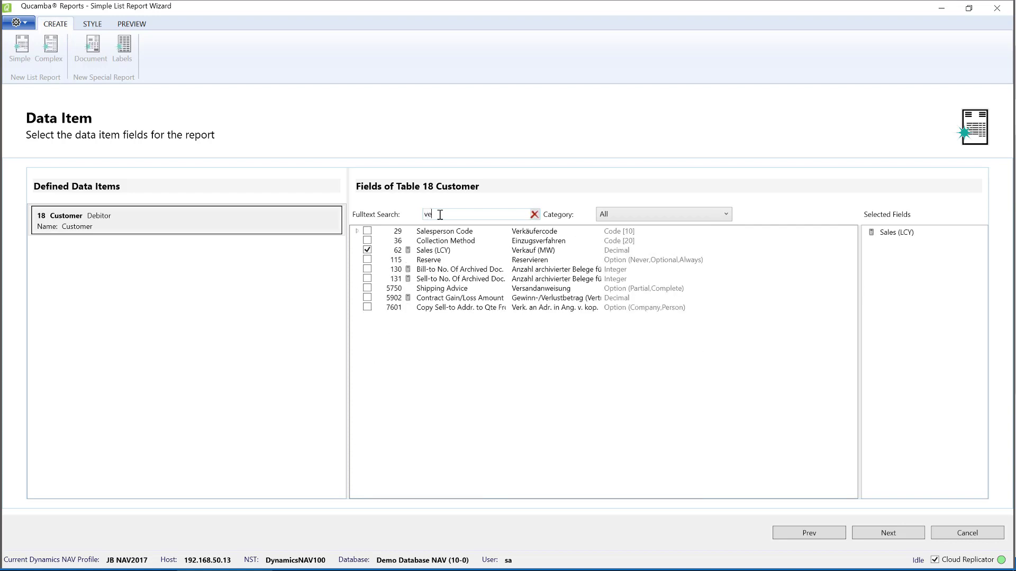
{"action": "type", "text": "rkäu"}
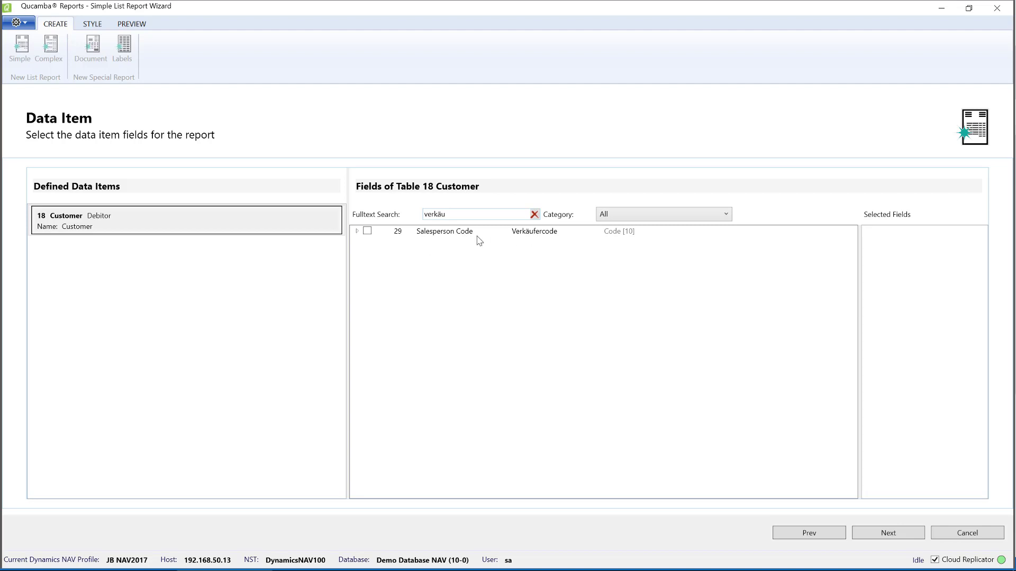
{"action": "left_click", "coordinate": [367, 231]}
Expand Salesperson Code down to its related Salesperson/Purchaser table and include that table's Name field.
{"action": "left_click", "coordinate": [358, 232]}
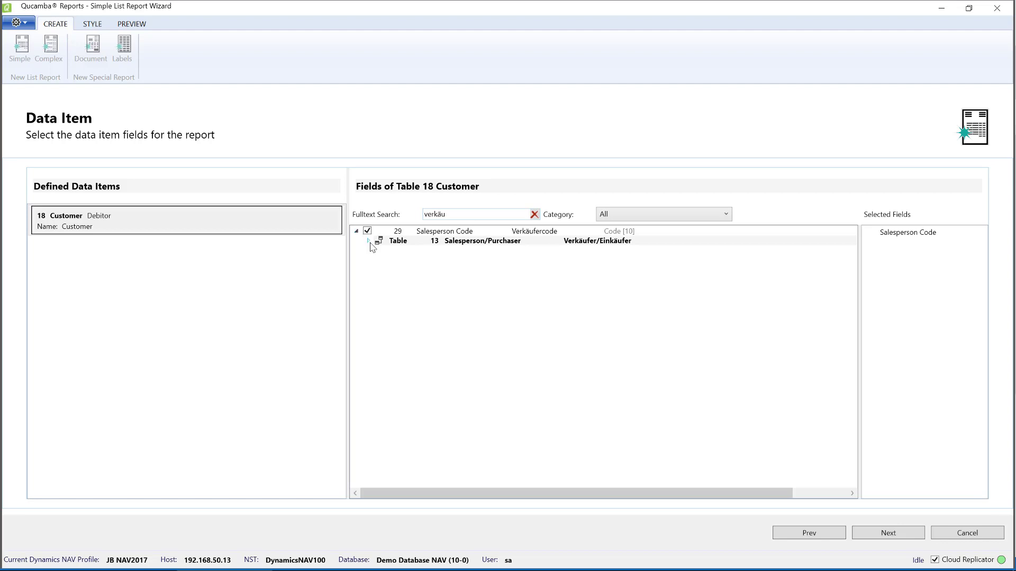
{"action": "left_click", "coordinate": [368, 242]}
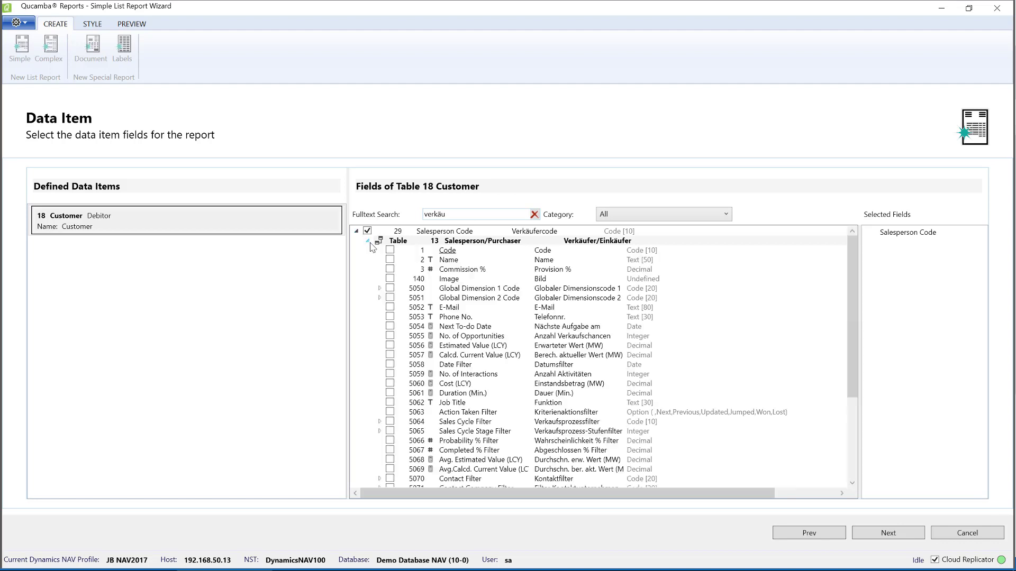
{"action": "left_click", "coordinate": [390, 260]}
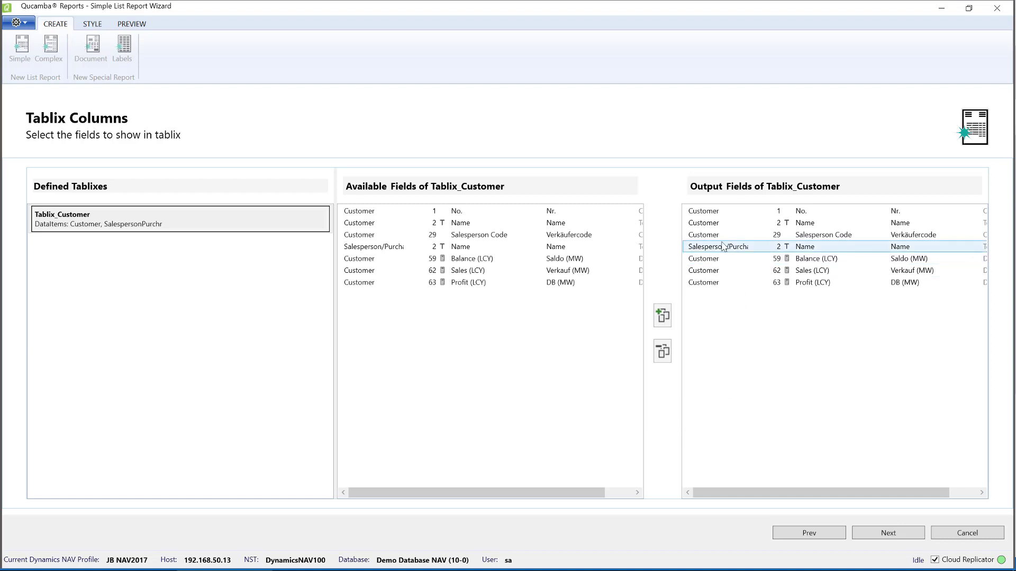
Remove the Customer table's Salesperson Code from the tablix output fields and proceed to the totals.
{"action": "left_click", "coordinate": [720, 239]}
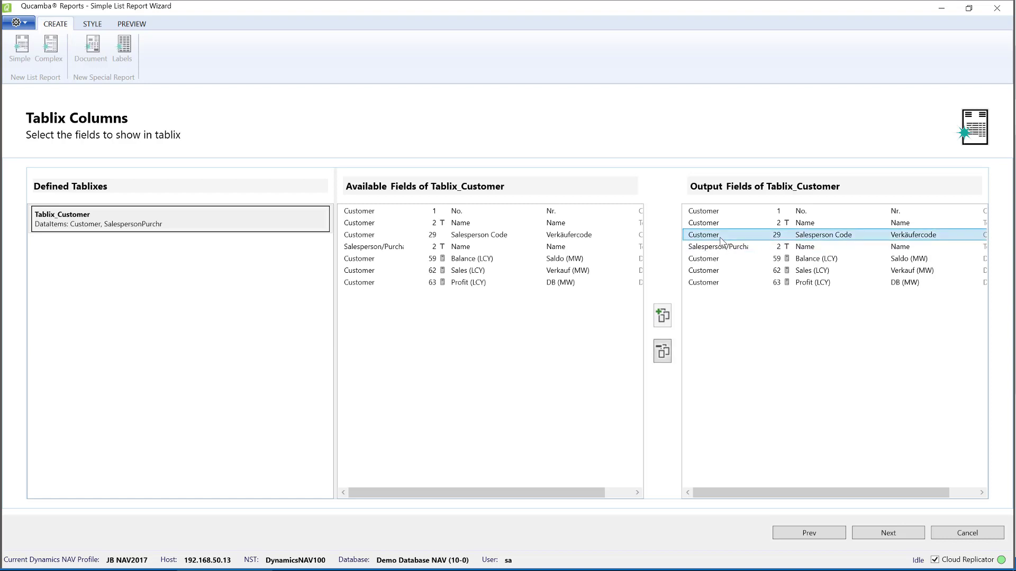
{"action": "left_click", "coordinate": [665, 354]}
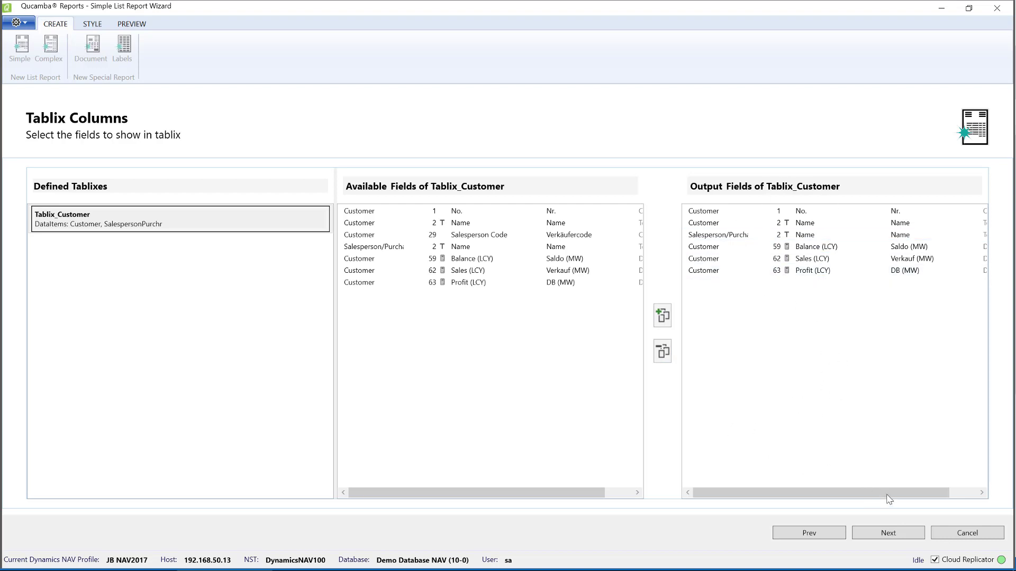
{"action": "left_click", "coordinate": [886, 533]}
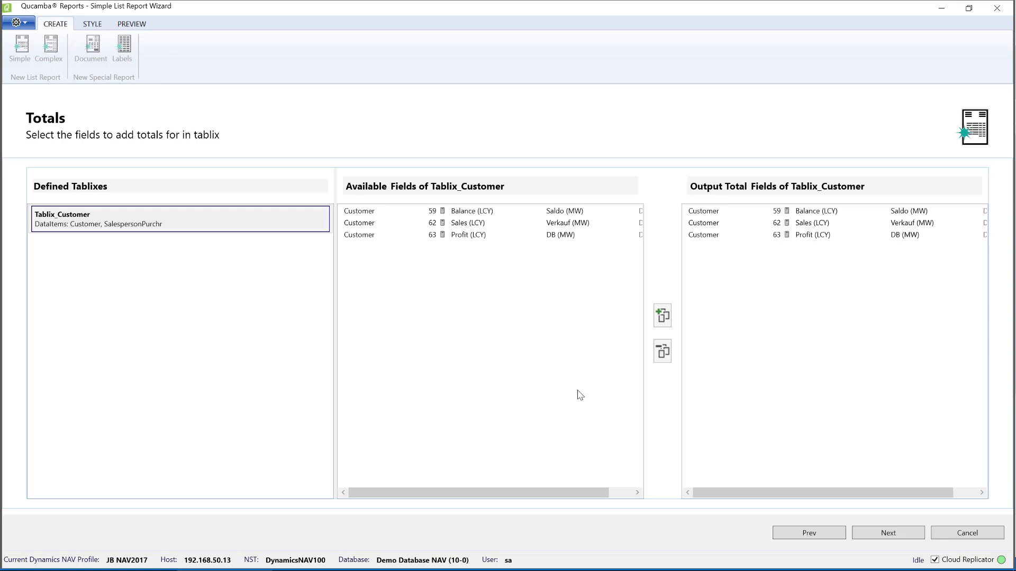
Keep Balance (LCY), Sales (LCY) and Profit (LCY) as total fields and finish the wizard with report ID 50000, Customer Sales.
{"action": "left_click", "coordinate": [475, 212]}
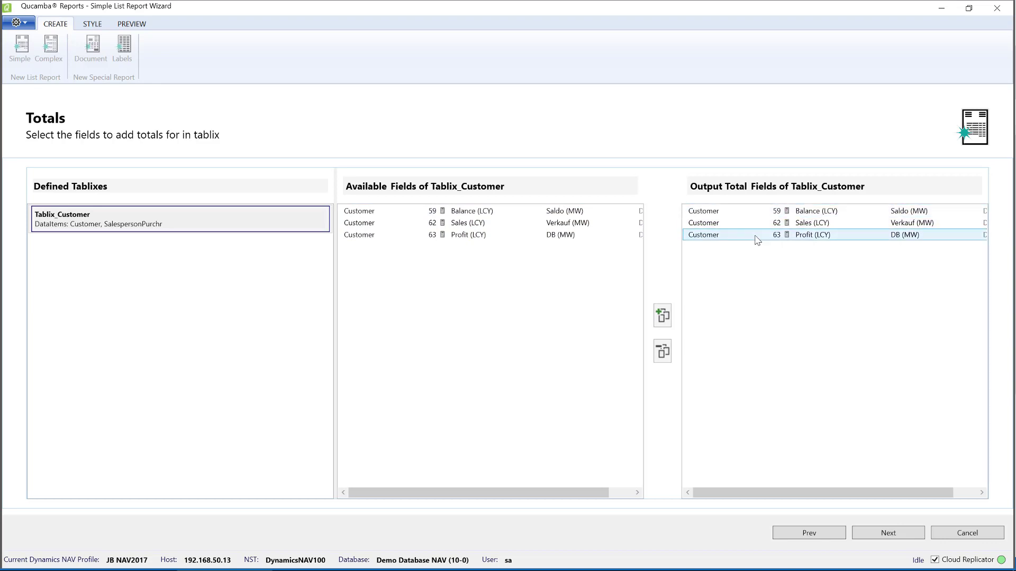
{"action": "left_click", "coordinate": [902, 539]}
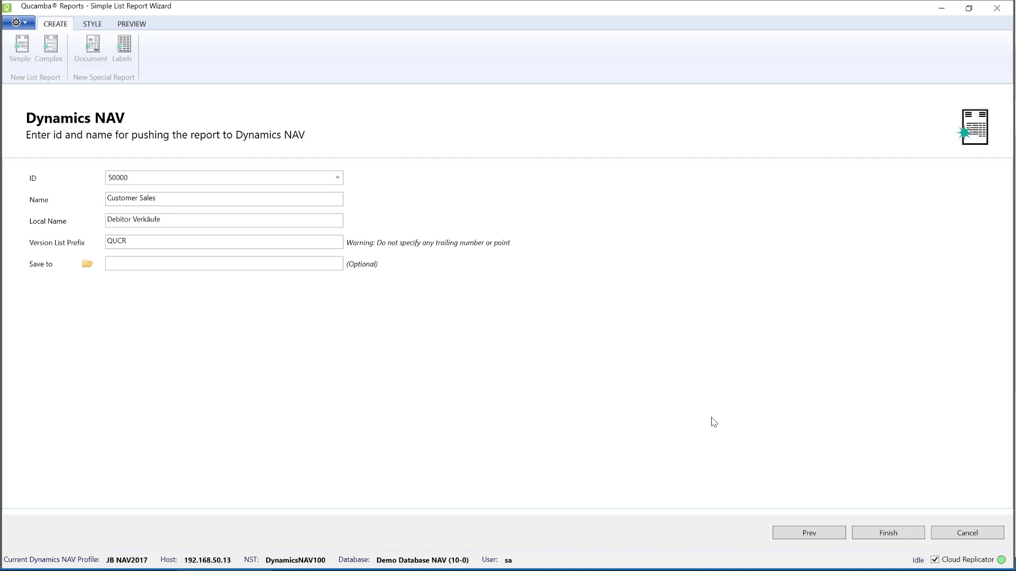
{"action": "left_click", "coordinate": [891, 538]}
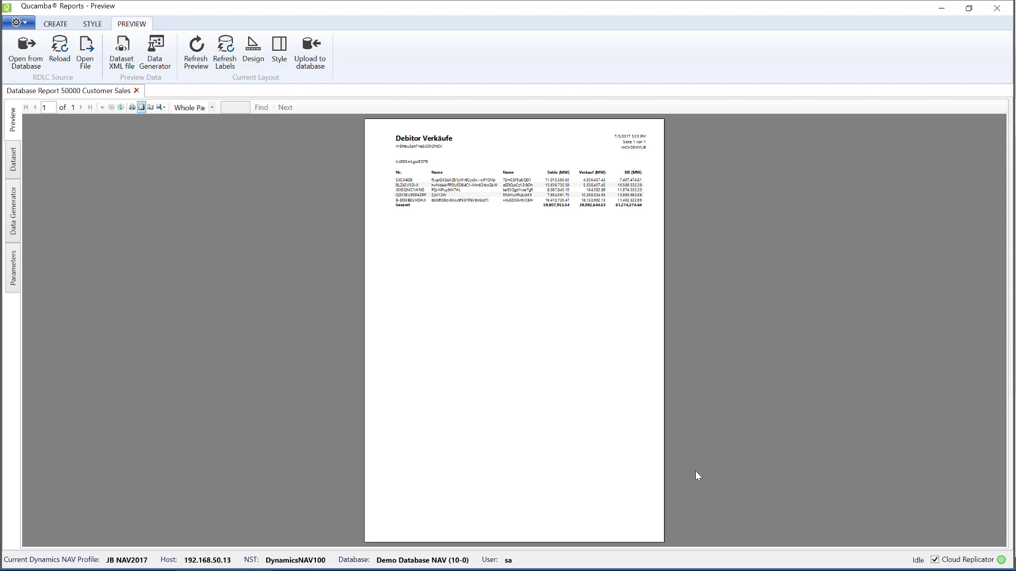
Switch to the Dynamics NAV Development Environment, run report 50000 Customer Sales and preview it without entering filter values.
{"action": "key", "text": "alt+Tab"}
{"action": "key", "text": "alt+Tab"}
{"action": "key", "text": "alt+Tab"}
{"action": "key", "text": "alt+Tab"}
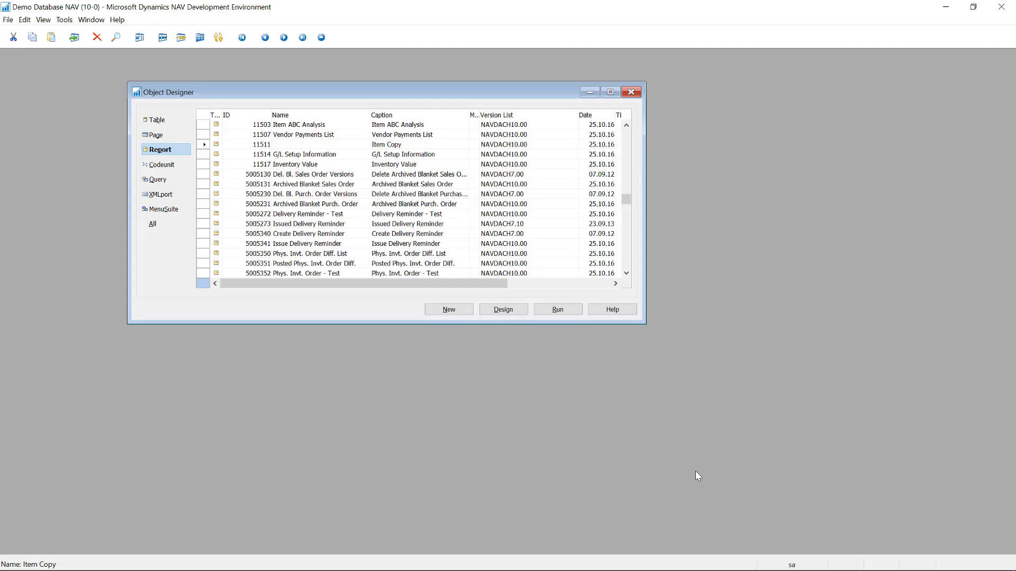
{"action": "key", "text": "Down"}
{"action": "key", "text": "Down"}
{"action": "key", "text": "Down"}
{"action": "key", "text": "Down"}
{"action": "key", "text": "Down"}
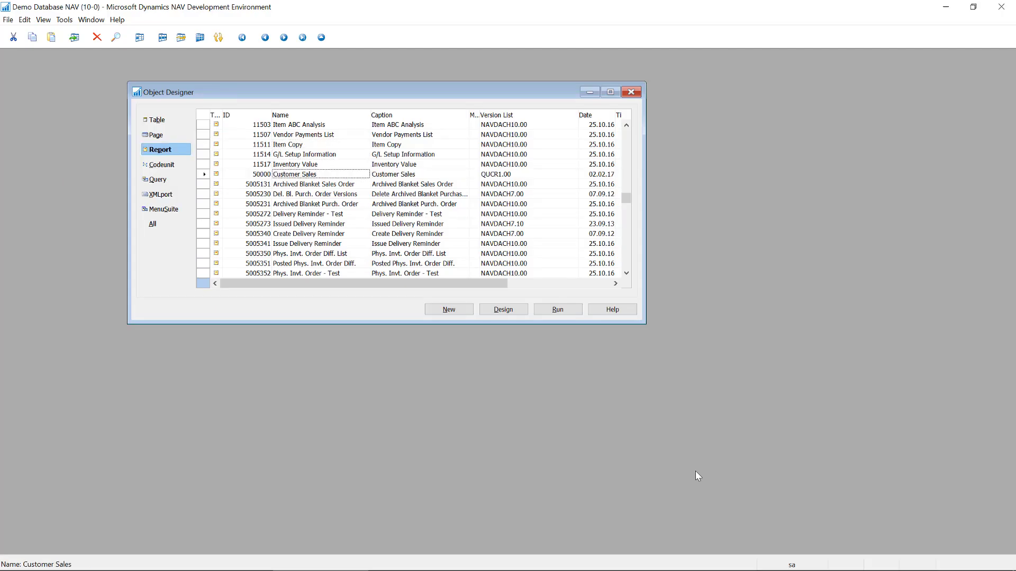
{"action": "key", "text": "Up"}
{"action": "key", "text": "Up"}
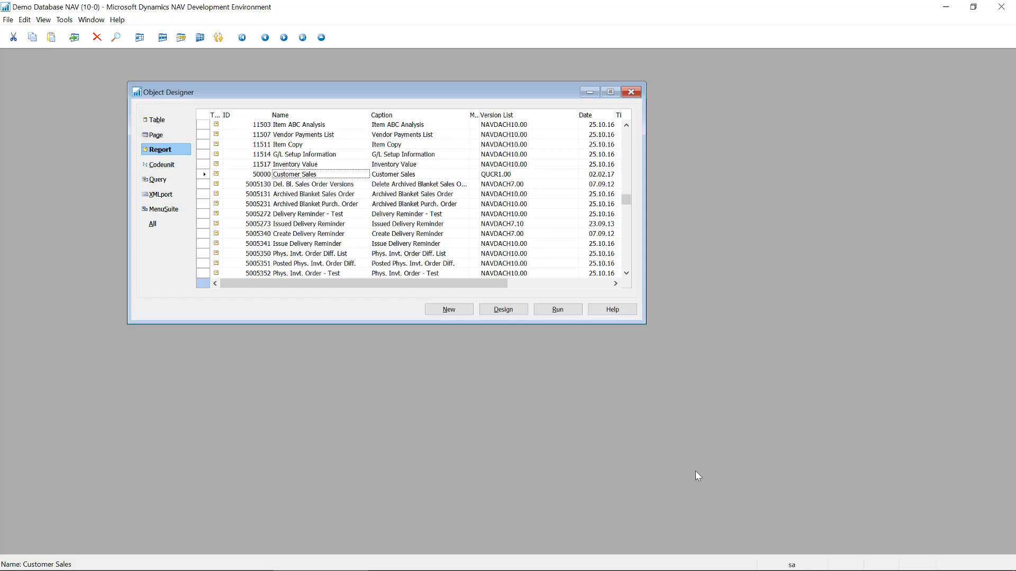
{"action": "left_click", "coordinate": [557, 310]}
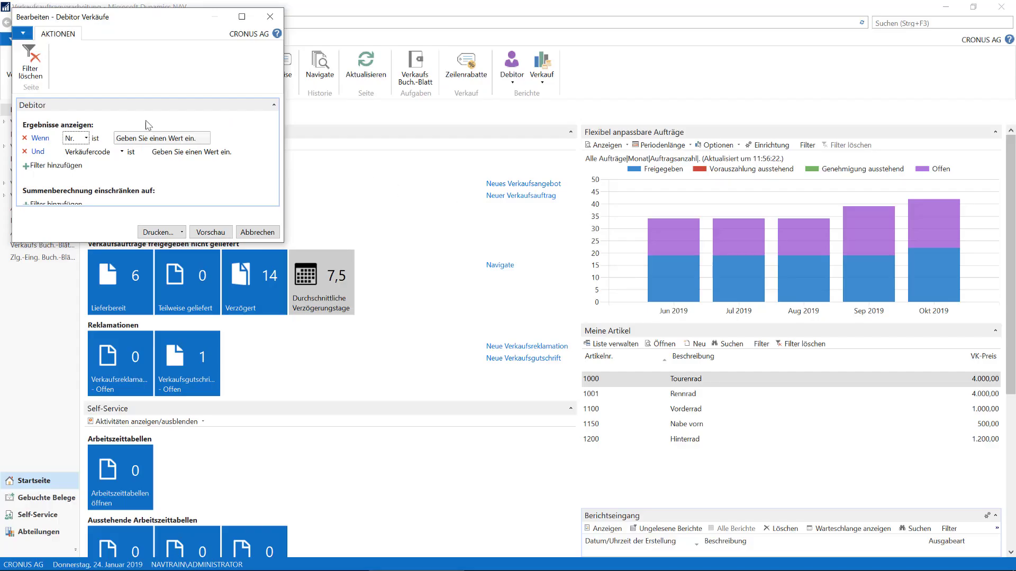
{"action": "left_click", "coordinate": [217, 232]}
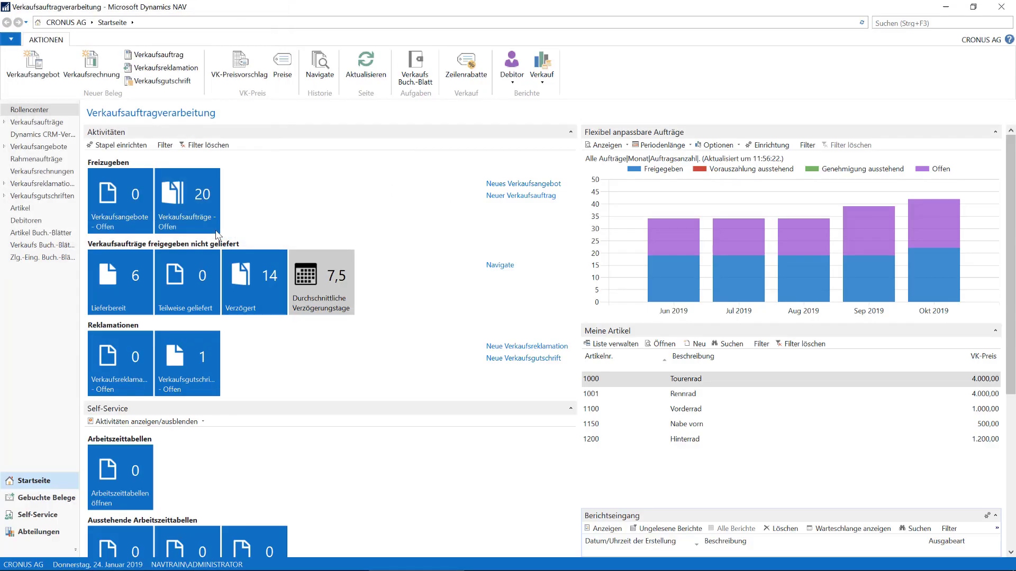